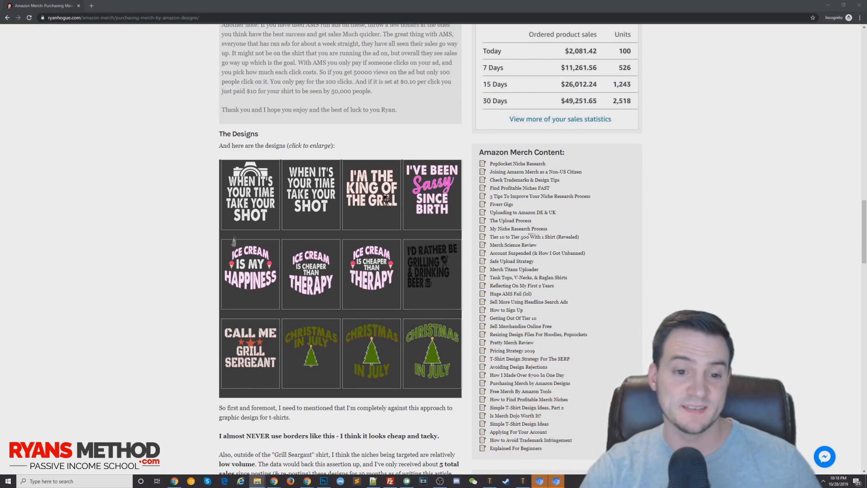
# - View the purchased designs enlarged, from the ice cream ones through Christmas in July, and close the gallery
pyautogui.click(242, 255)
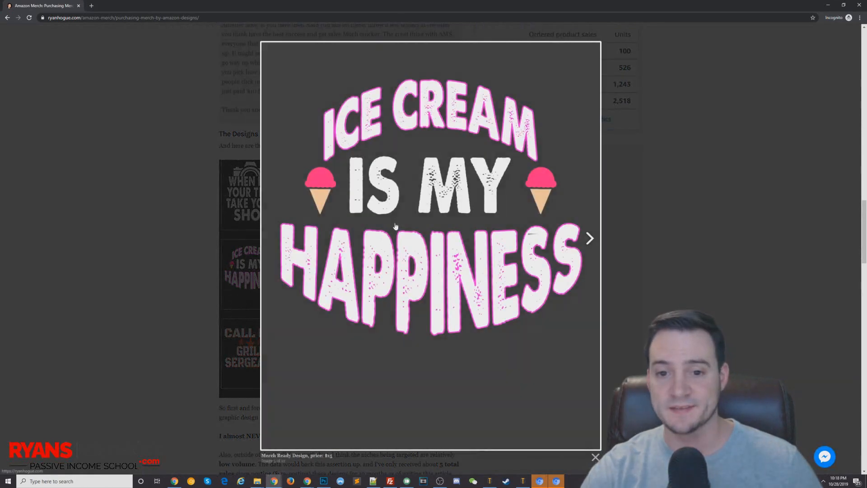
pyautogui.click(396, 226)
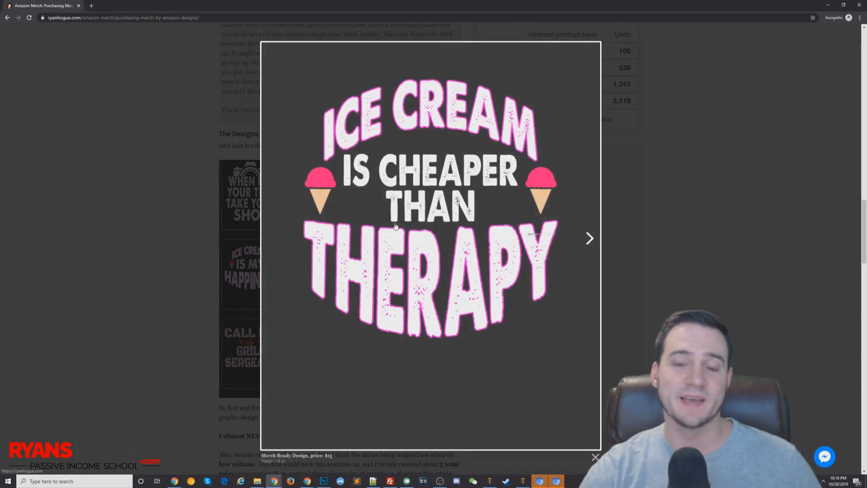
pyautogui.click(395, 225)
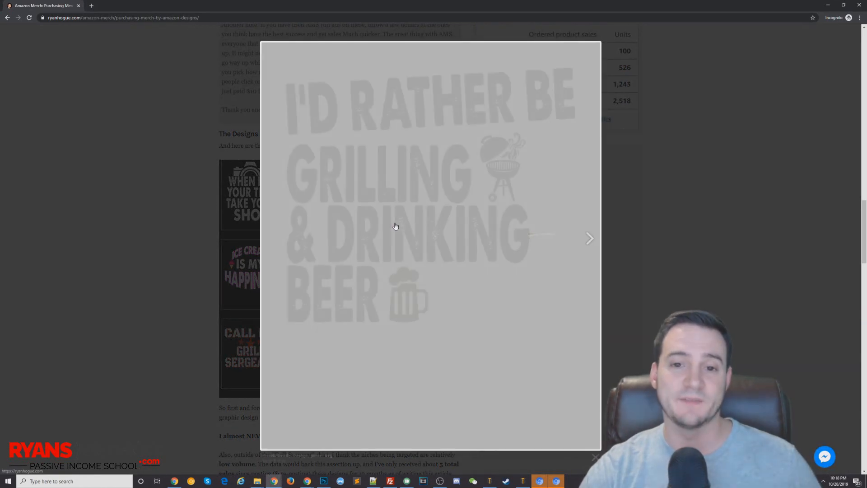
pyautogui.click(395, 226)
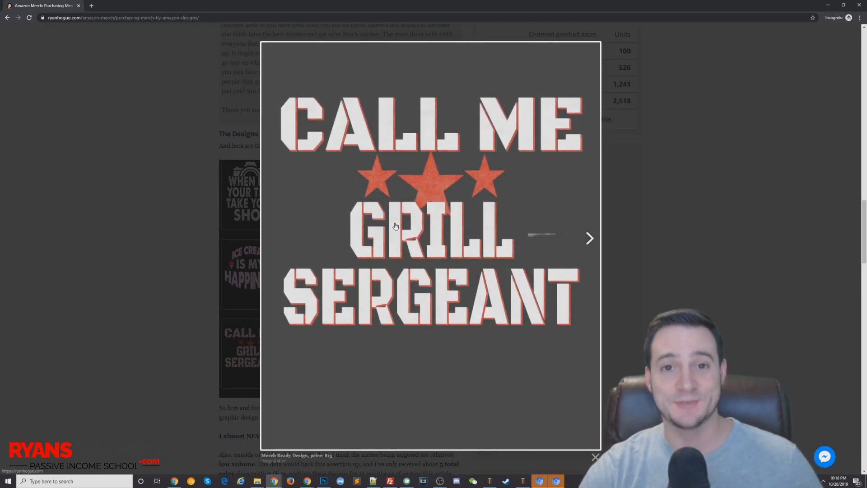
pyautogui.click(395, 225)
pyautogui.click(396, 226)
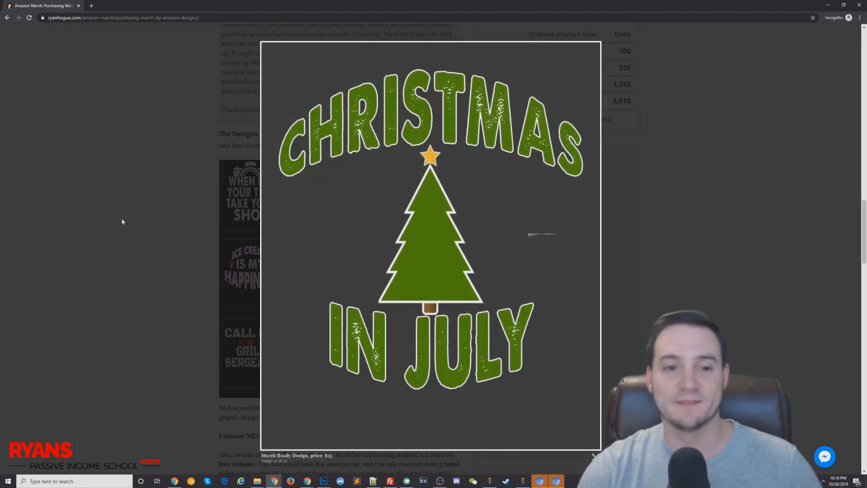
pyautogui.click(122, 221)
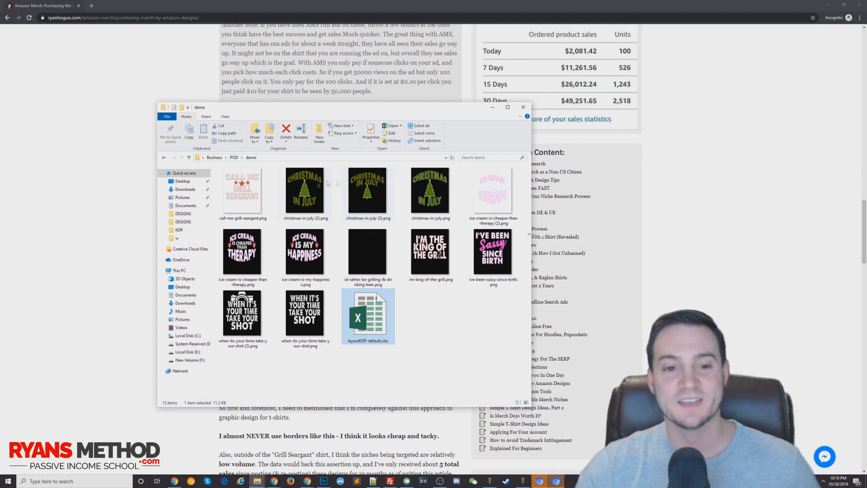
# - Switch to the PNG to KDP PDF Cover Converter in Chrome and set the cover size to 6 x 9 and page count to 120
pyautogui.click(257, 199)
pyautogui.click(174, 481)
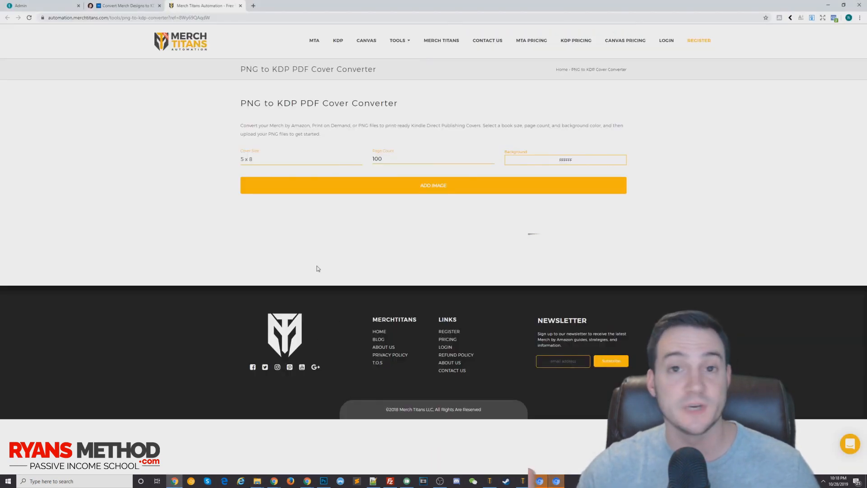
pyautogui.click(309, 164)
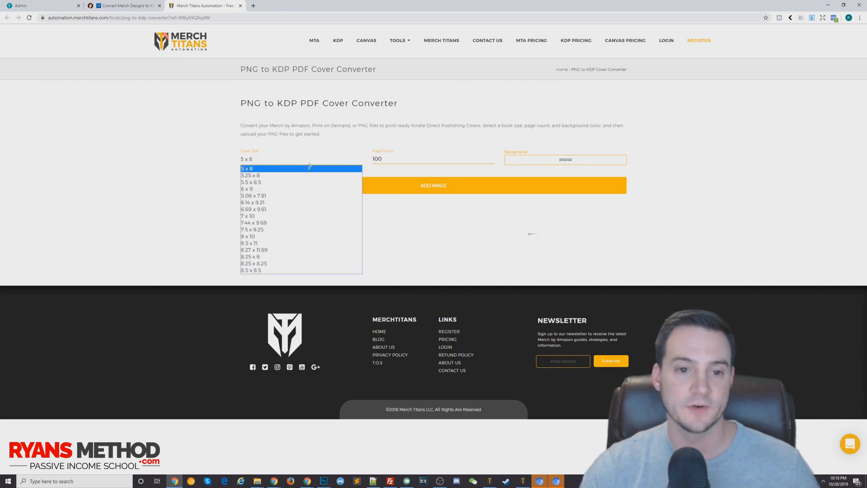
pyautogui.click(280, 188)
pyautogui.click(255, 162)
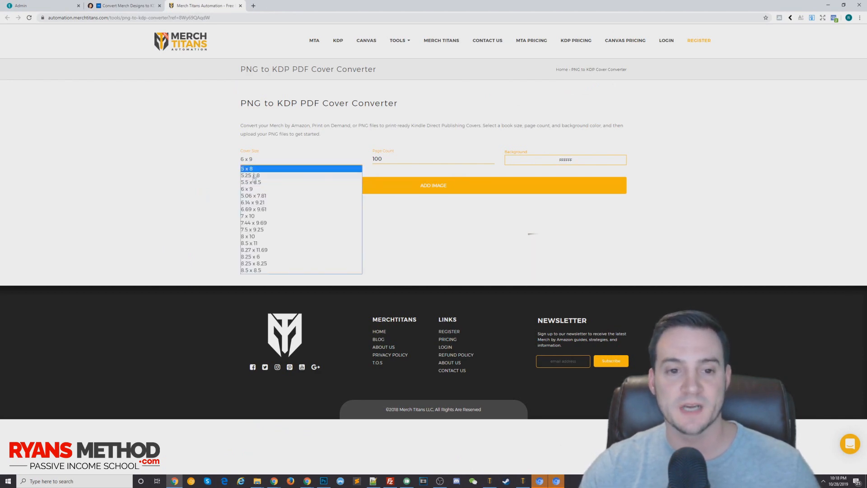
pyautogui.click(251, 188)
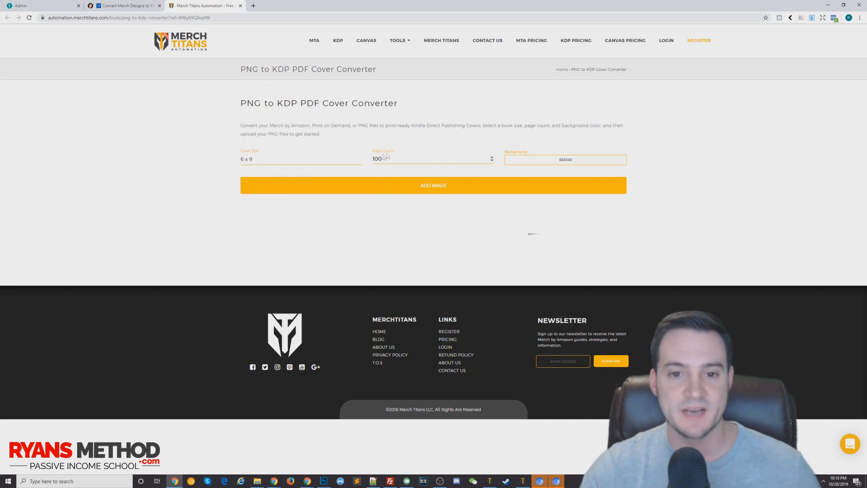
pyautogui.moveTo(378, 159); pyautogui.dragTo(374, 159)
pyautogui.write('2')
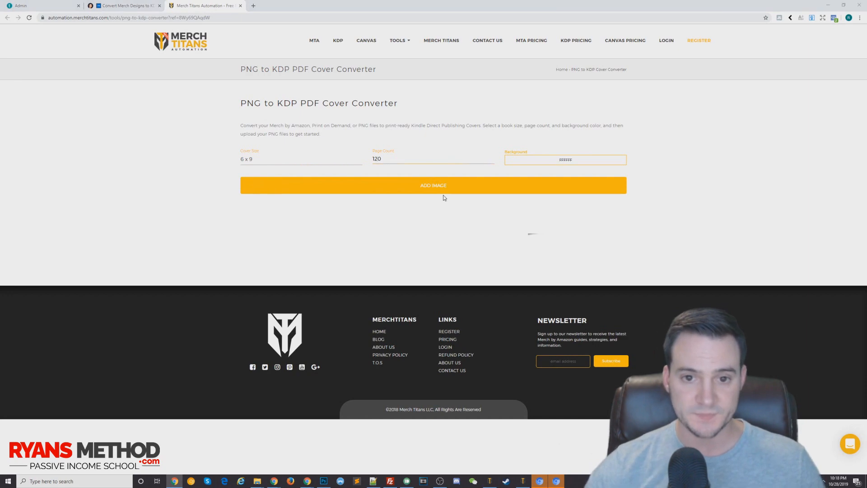
# - Switch to File Explorer and preview christmas-in-july.png from the demo folder in Photos, closing the preview when done
pyautogui.click(256, 481)
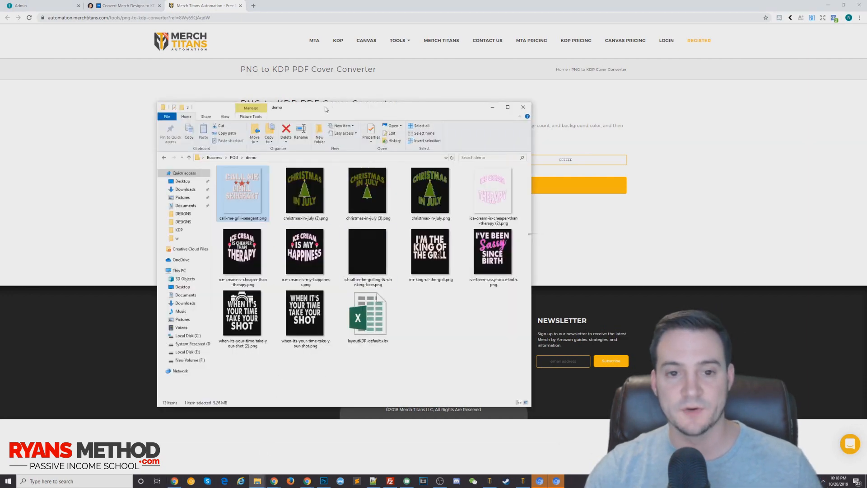
pyautogui.moveTo(325, 109); pyautogui.dragTo(303, 101)
pyautogui.click(413, 190)
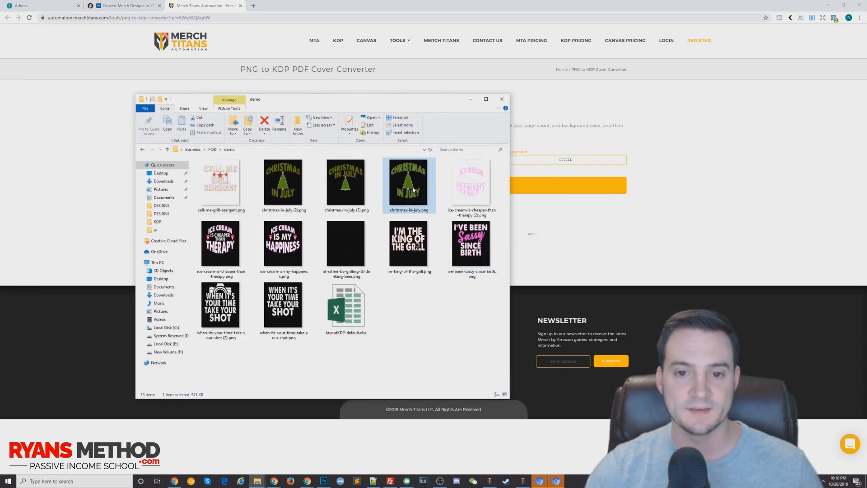
pyautogui.doubleClick(413, 190)
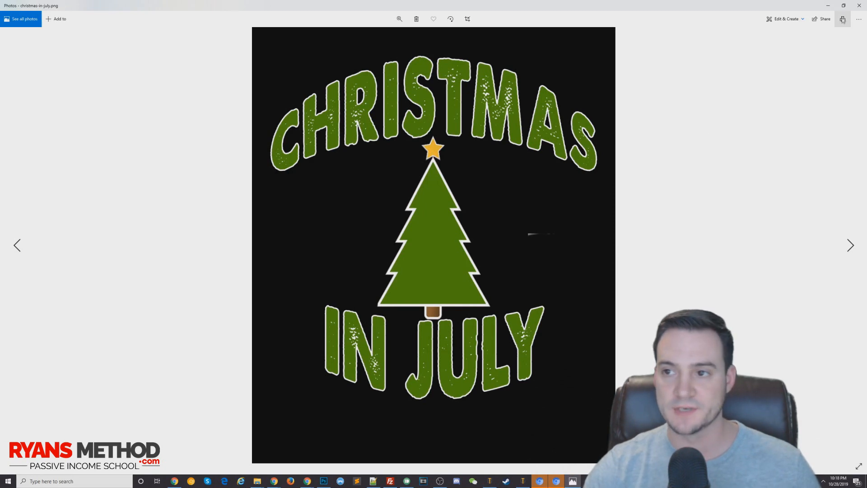
pyautogui.click(859, 5)
# - Open christmas-in-july.png in Adobe Photoshop to inspect its background, and return to the converter page in Chrome
pyautogui.rightClick(409, 194)
pyautogui.moveTo(517, 309)
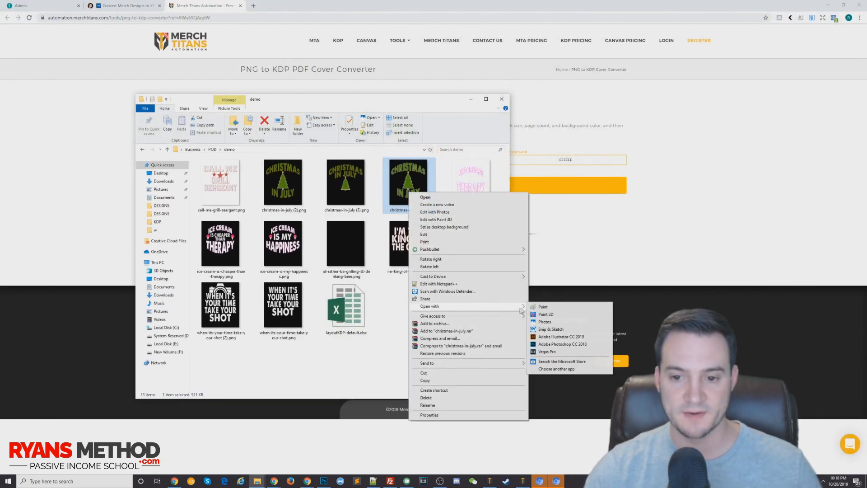
pyautogui.click(562, 343)
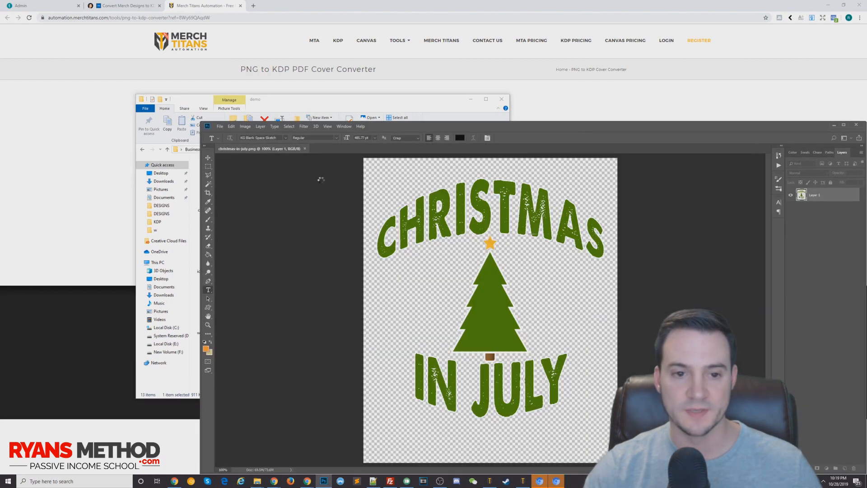
pyautogui.click(544, 115)
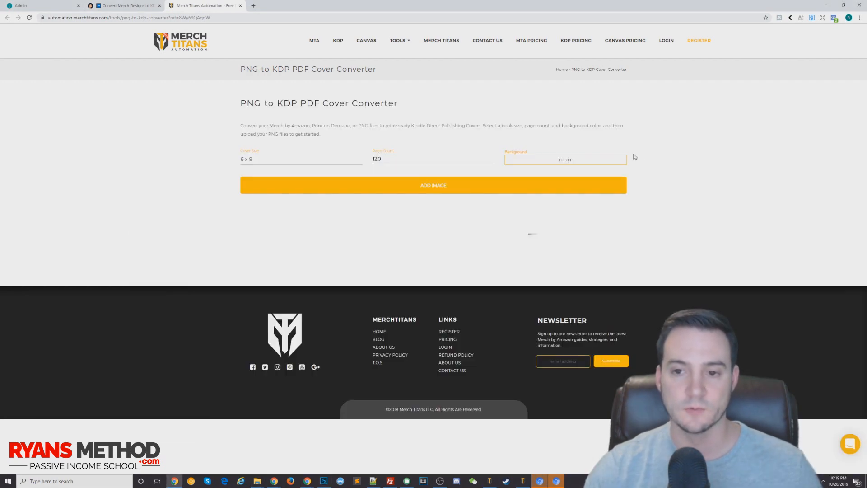
# - Set the cover background color to black (000000)
pyautogui.click(574, 159)
pyautogui.moveTo(581, 173); pyautogui.dragTo(579, 235)
pyautogui.click(566, 234)
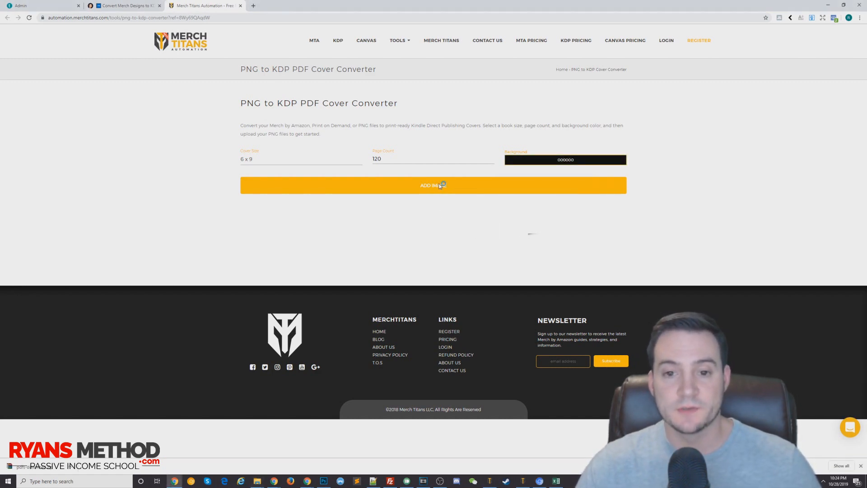
# - Add all PNG designs in the demo folder, from call-me-grill-seargant.png to when-its-your-time-take-your-shot.png, to the converter
pyautogui.click(438, 185)
pyautogui.click(90, 54)
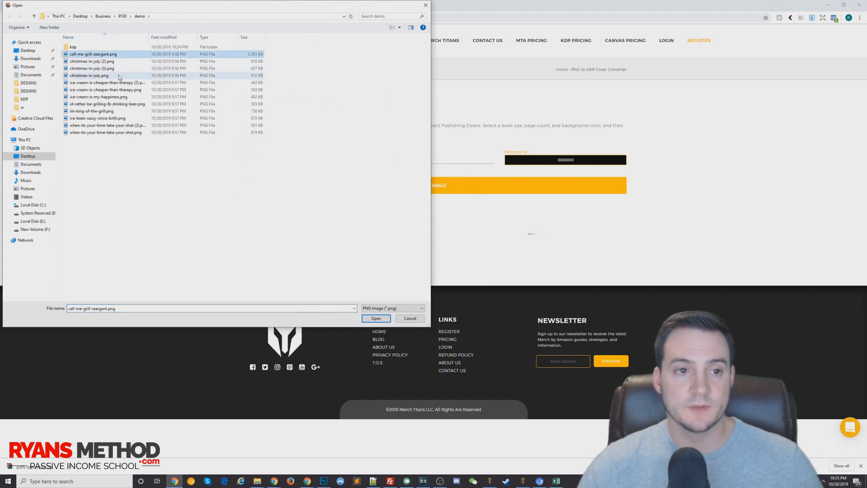
pyautogui.keyDown('ctrl'); pyautogui.scroll(4, 225, 107); pyautogui.keyUp('ctrl')
pyautogui.keyDown('shift'); pyautogui.click(76, 97); pyautogui.keyUp('shift')
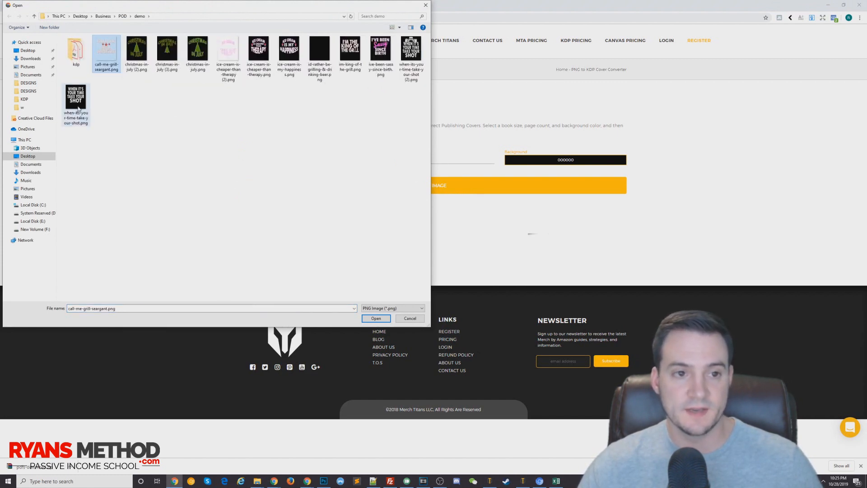
pyautogui.click(383, 321)
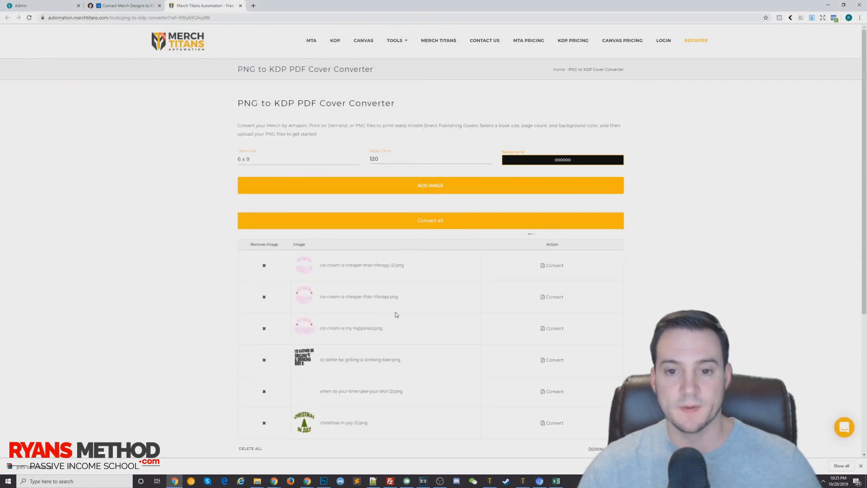
# - Convert all the uploaded images to KDP PDF covers and dismiss the browser's downloads bar
pyautogui.scroll(-6, 497, 298)
pyautogui.scroll(10, 537, 276)
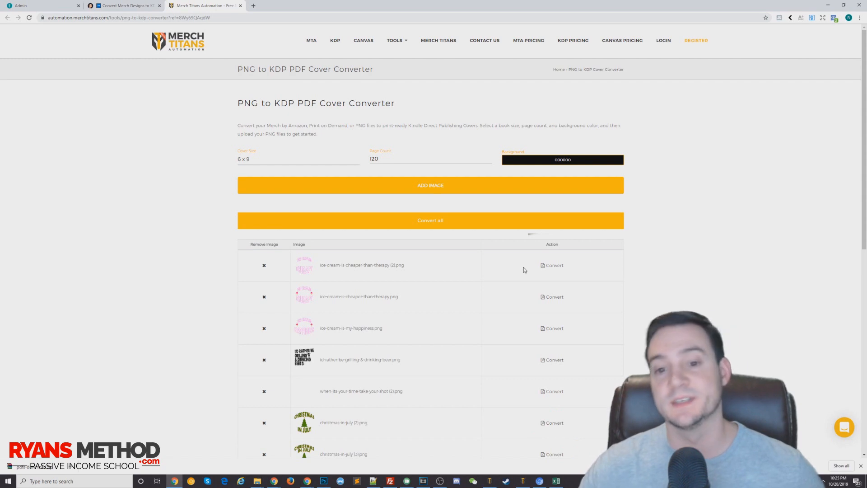
pyautogui.click(430, 221)
pyautogui.scroll(-1, 691, 242)
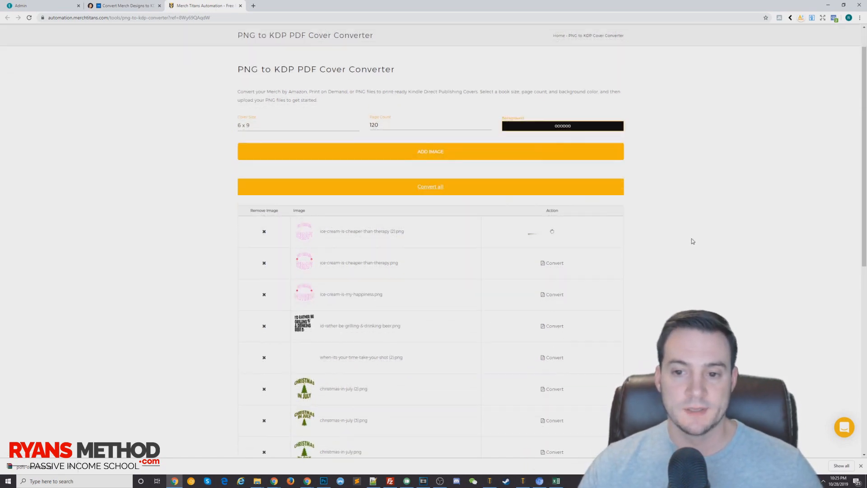
pyautogui.scroll(-2, 692, 242)
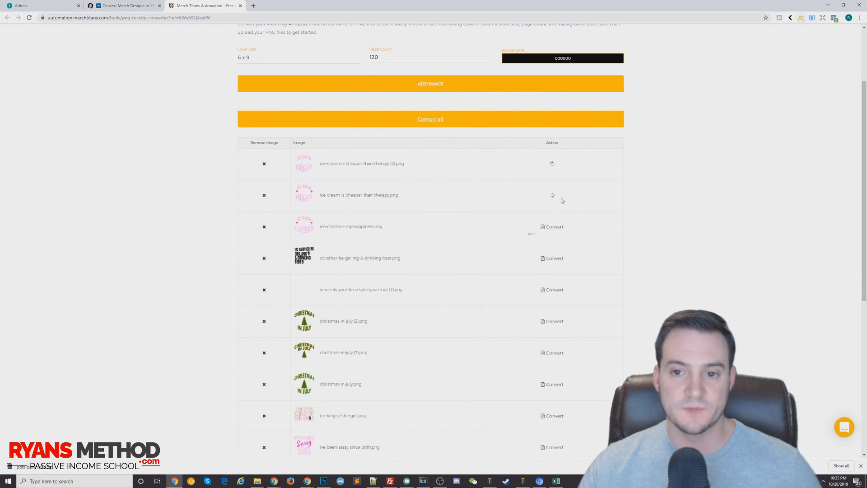
pyautogui.scroll(-3, 598, 246)
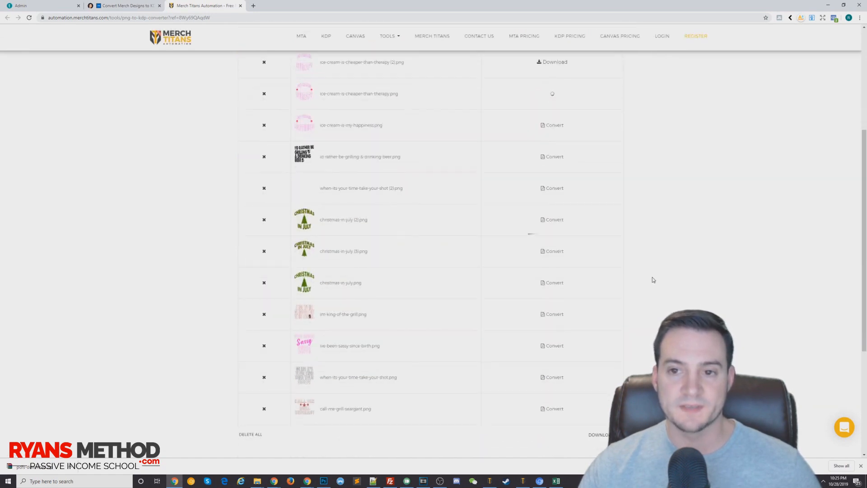
pyautogui.scroll(3, 652, 280)
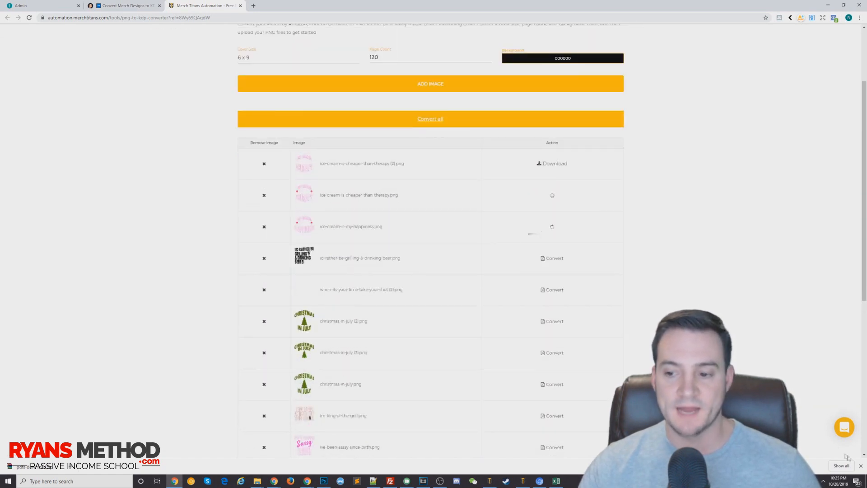
pyautogui.click(861, 466)
# - Look through the PDF covers in the demo folder's kdp subfolder, and check the conversion progress on the converter page
pyautogui.moveTo(271, 474)
pyautogui.click(282, 451)
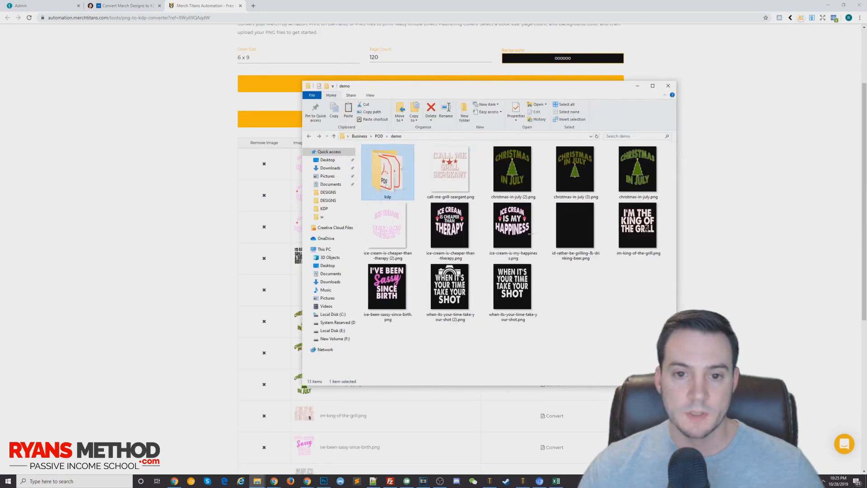
pyautogui.doubleClick(385, 183)
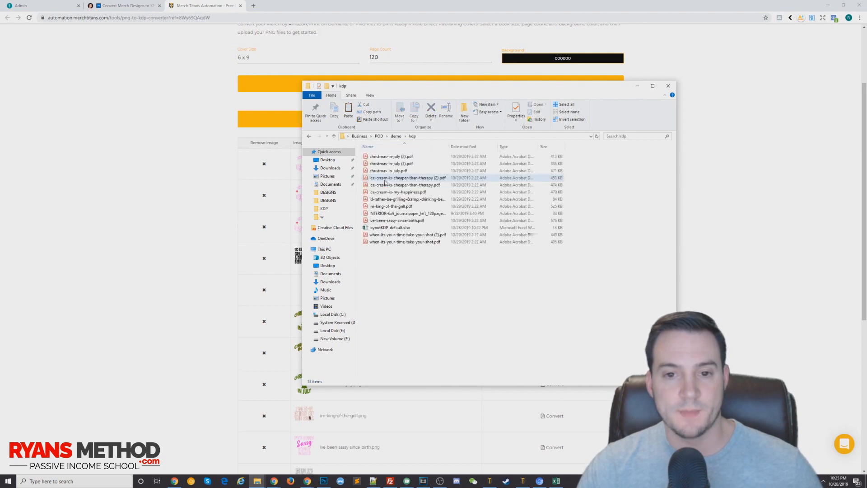
pyautogui.moveTo(445, 88); pyautogui.dragTo(221, 86)
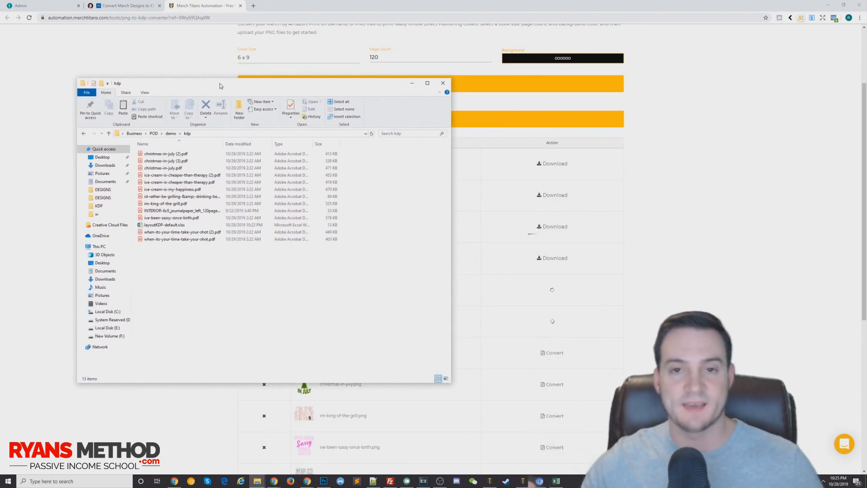
pyautogui.hotkey('alt', 'Left')
pyautogui.click(219, 173)
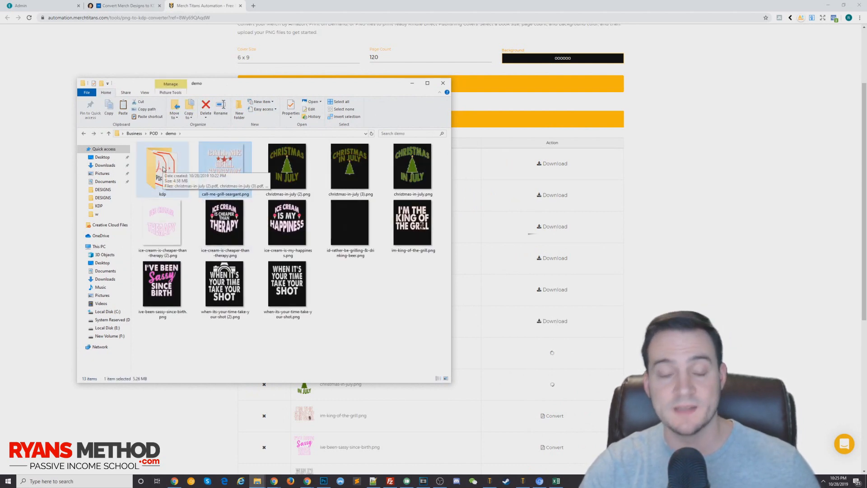
pyautogui.click(712, 190)
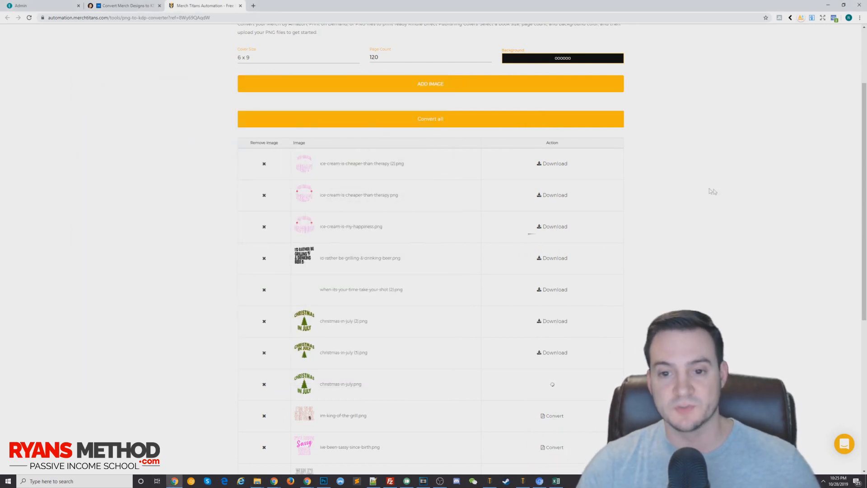
pyautogui.scroll(-3, 619, 213)
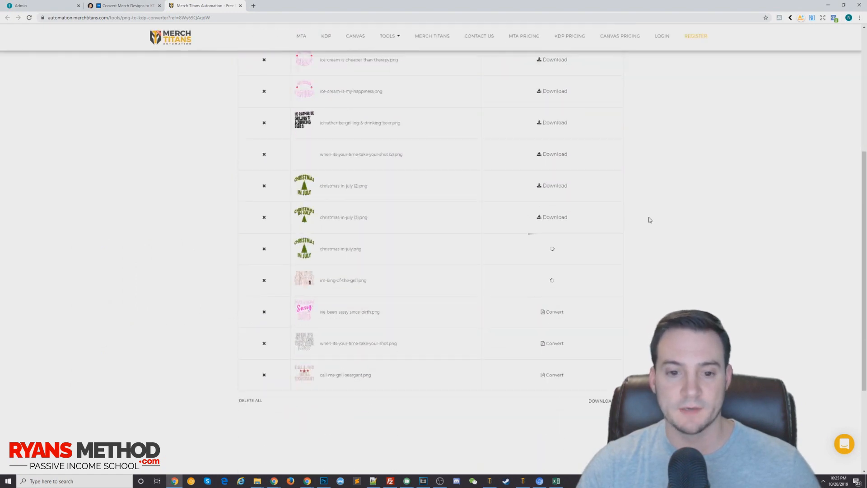
# - Open christmas-in-july.pdf and ice-cream-is-cheaper-than-therapy (2).pdf from the kdp folder in Adobe Acrobat Reader to examine the cover layouts
pyautogui.hotkey('alt', 'Tab')
pyautogui.doubleClick(161, 167)
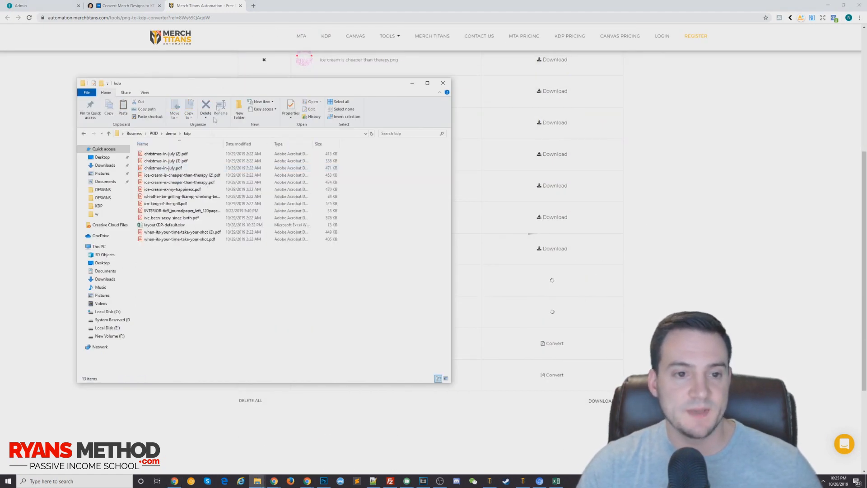
pyautogui.doubleClick(162, 168)
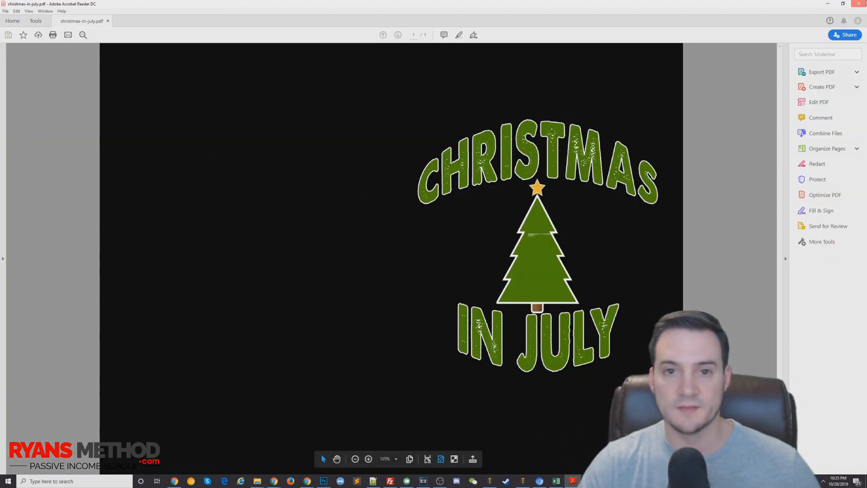
pyautogui.click(858, 3)
pyautogui.doubleClick(181, 175)
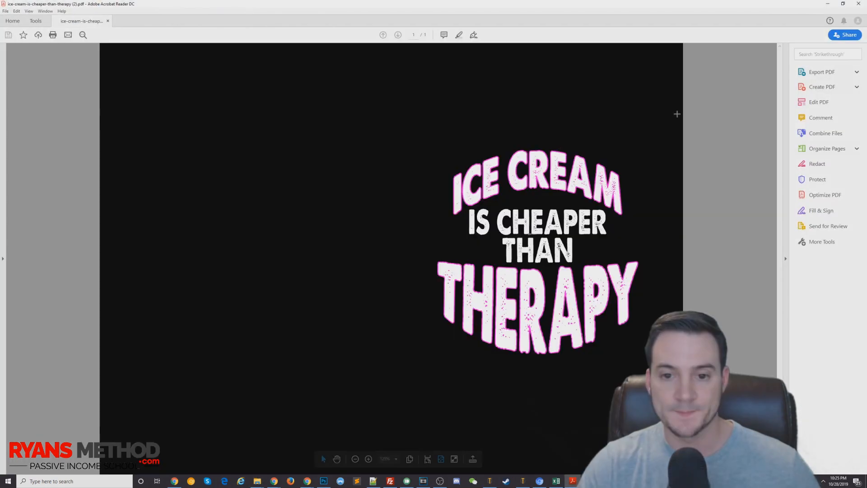
# - Close the cover preview and open layoutKDP-default.xlsx from the kdp folder in Excel, keeping the copy that is already open
pyautogui.click(858, 3)
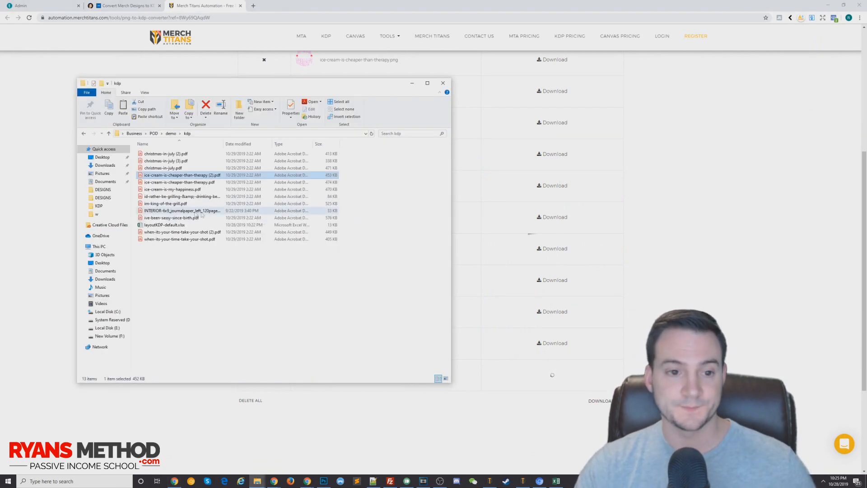
pyautogui.doubleClick(157, 224)
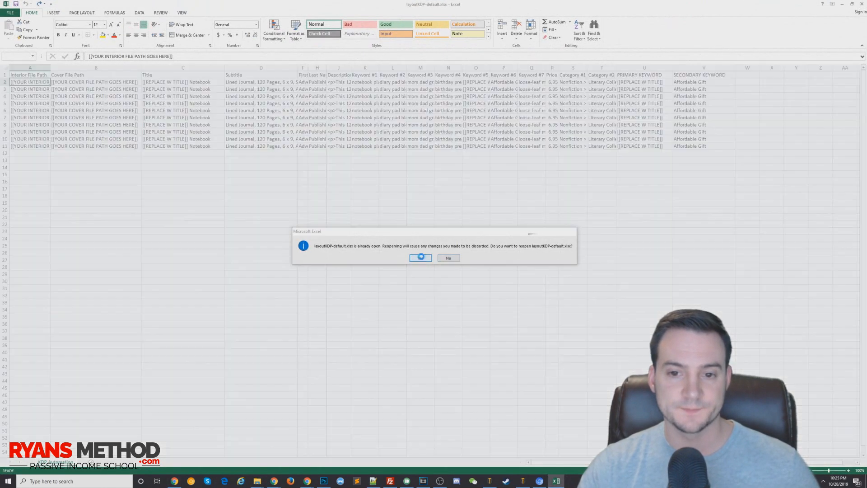
pyautogui.click(442, 258)
pyautogui.click(332, 195)
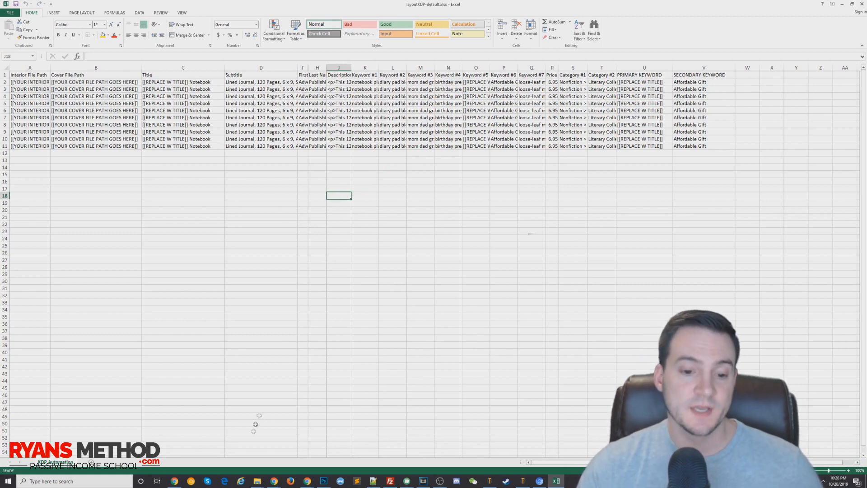
# - Select the INTERIOR journal PDF in the kdp folder and widen the workbook's Interior File Path column
pyautogui.click(257, 480)
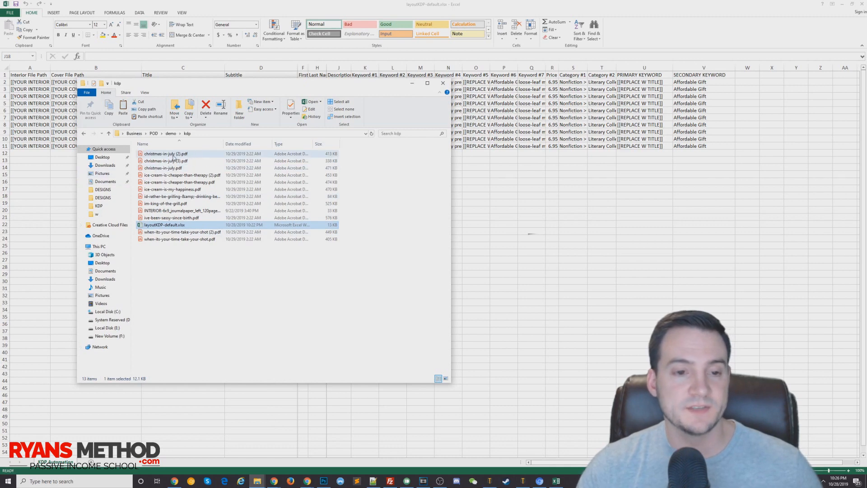
pyautogui.click(150, 211)
pyautogui.click(59, 67)
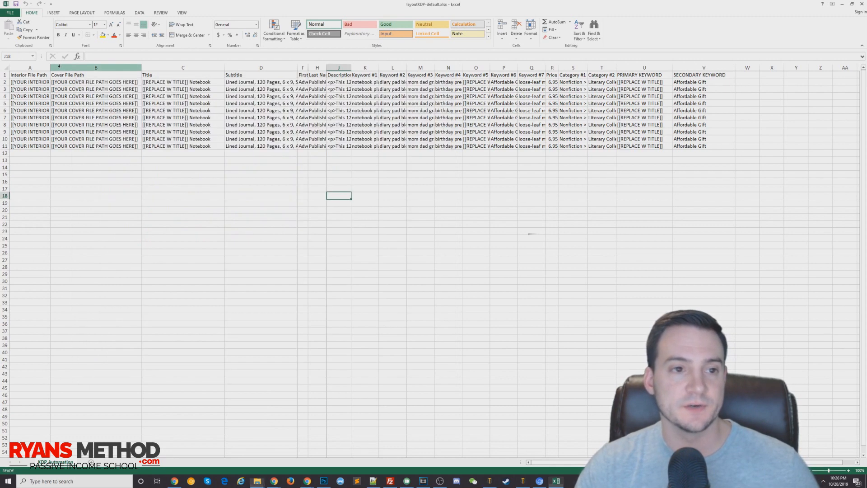
pyautogui.moveTo(50, 67); pyautogui.dragTo(106, 67)
# - Open the INTERIOR 6x9 journal paper PDF from the kdp folder, look through its lined pages and close it
pyautogui.hotkey('alt', 'Tab')
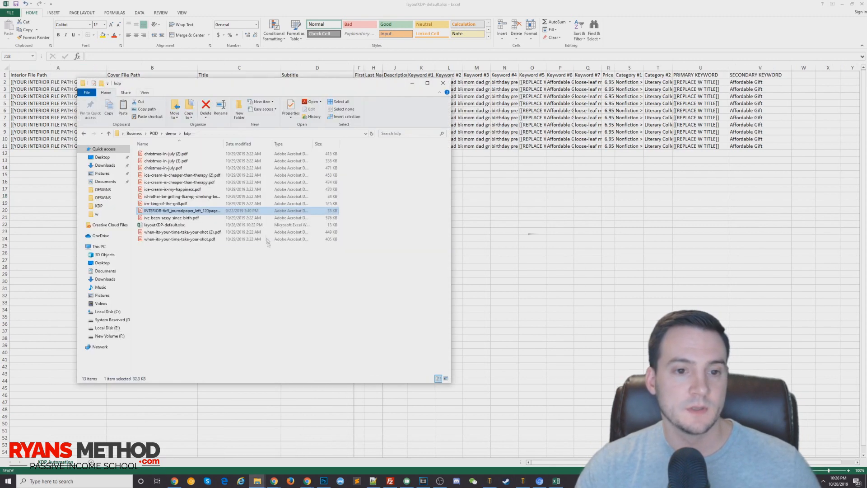
pyautogui.doubleClick(159, 211)
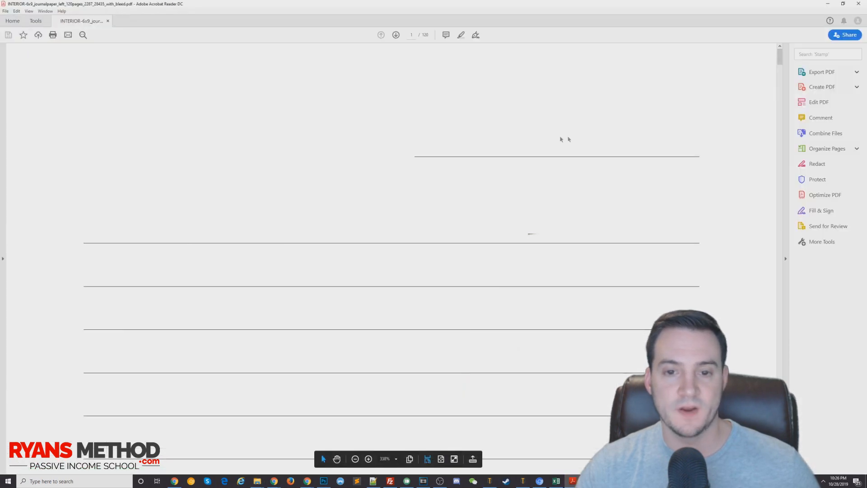
pyautogui.scroll(-20, 617, 167)
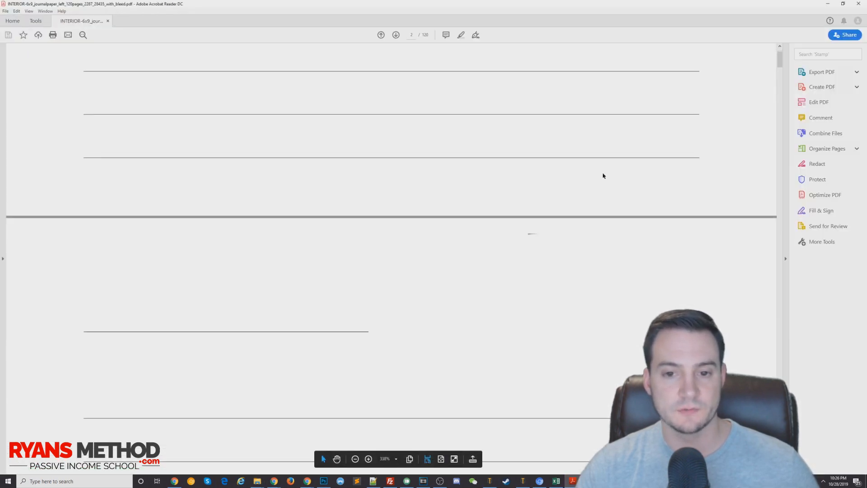
pyautogui.scroll(-2, 603, 175)
pyautogui.click(859, 3)
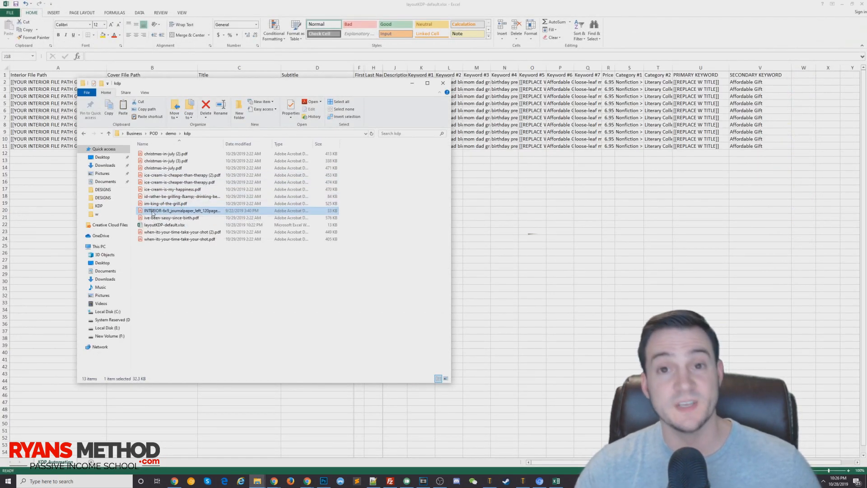
# - Copy the INTERIOR PDF's file path into cell A2 and fill it down the Interior File Path column to row 11
pyautogui.rightClick(152, 212)
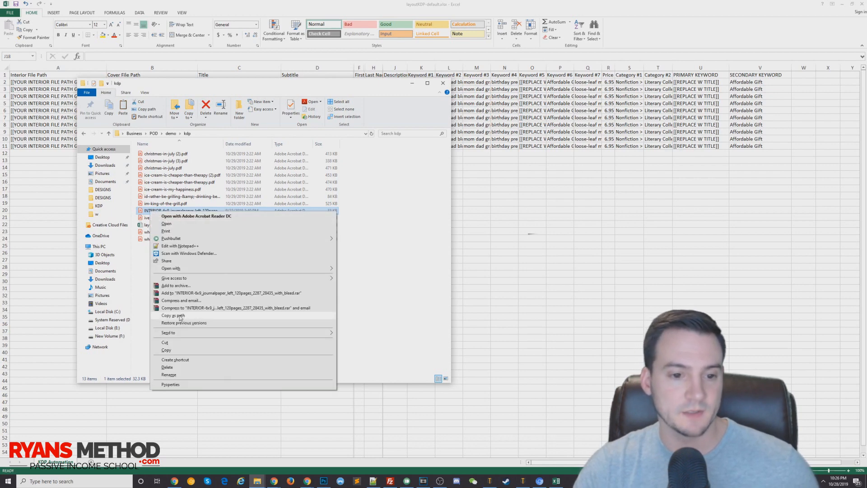
pyautogui.click(173, 315)
pyautogui.click(53, 86)
pyautogui.click(45, 84)
pyautogui.hotkey('ctrl', 'v')
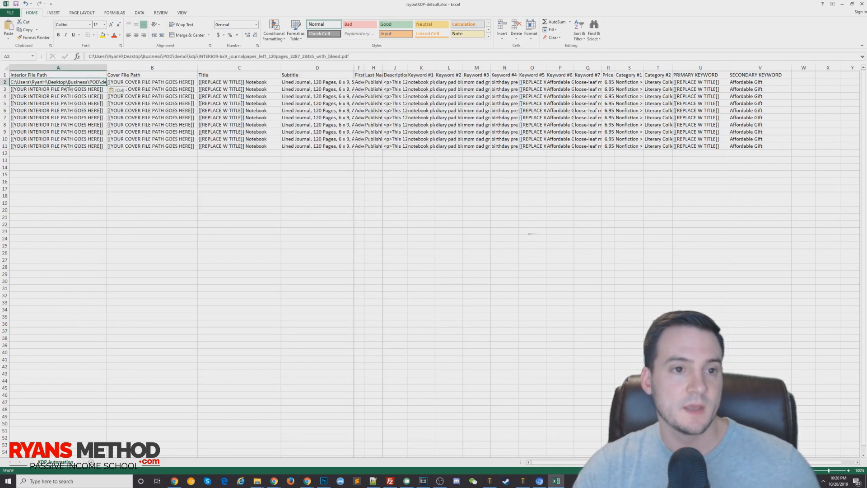
pyautogui.moveTo(106, 84); pyautogui.dragTo(107, 148)
# - Copy the file paths of all cover PDFs in the kdp folder, excluding the interior PDF and the workbook, into column B from B2
pyautogui.click(131, 82)
pyautogui.hotkey('alt', 'Tab')
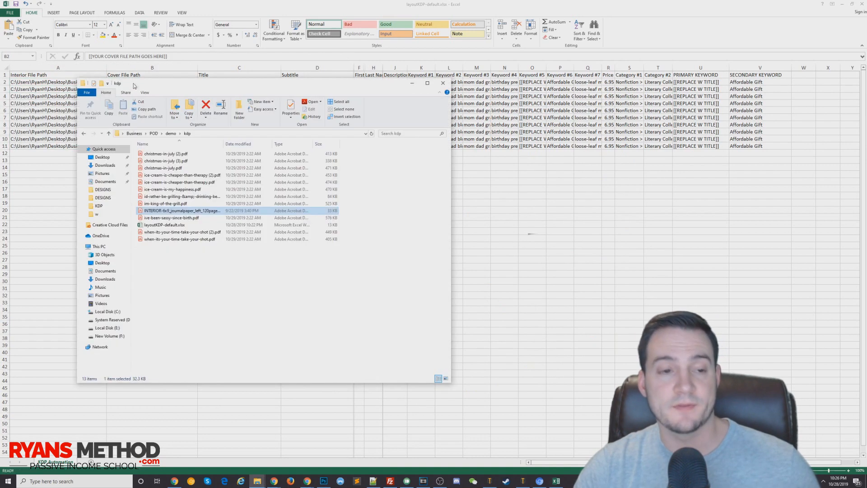
pyautogui.click(155, 154)
pyautogui.keyDown('shift'); pyautogui.click(170, 240); pyautogui.keyUp('shift')
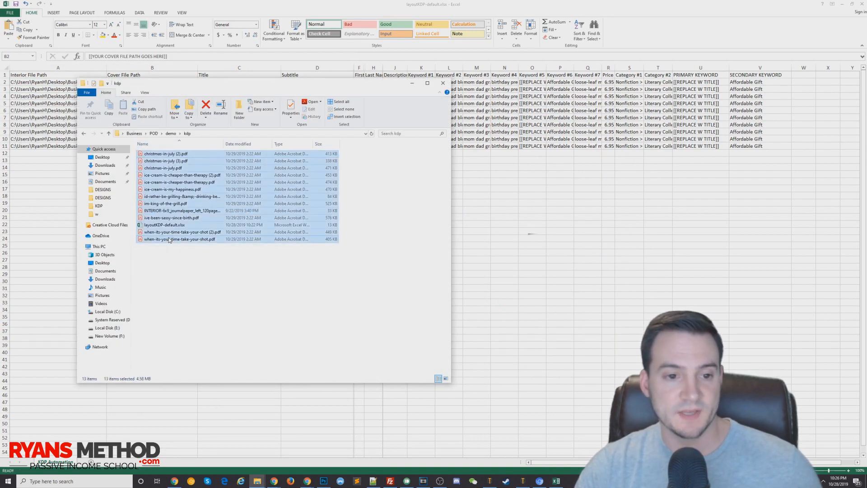
pyautogui.keyDown('ctrl'); pyautogui.click(146, 225); pyautogui.keyUp('ctrl')
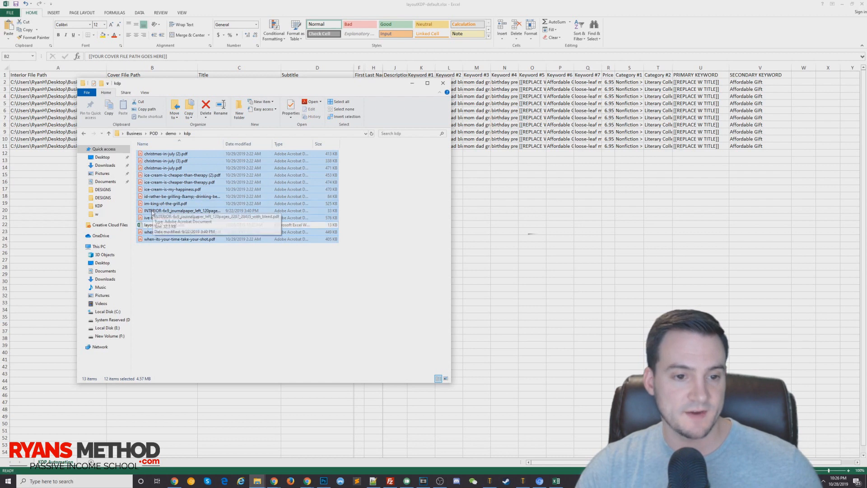
pyautogui.keyDown('ctrl'); pyautogui.click(204, 211); pyautogui.keyUp('ctrl')
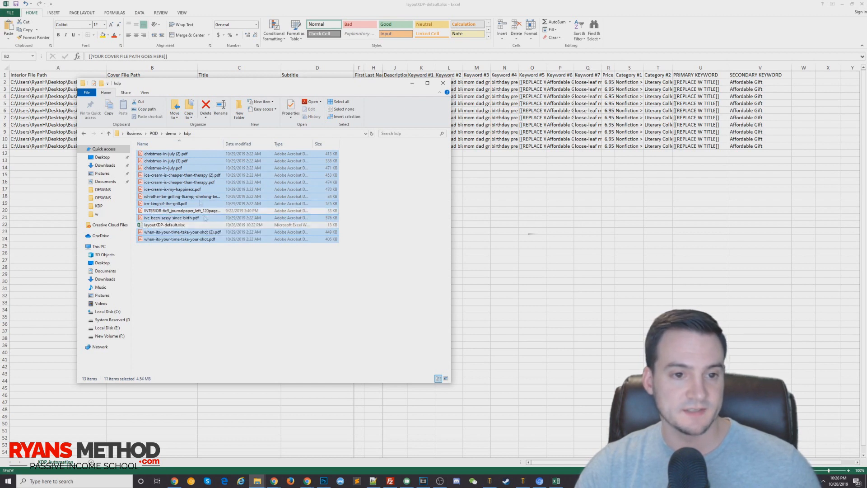
pyautogui.keyDown('shift'); pyautogui.rightClick(151, 240); pyautogui.keyUp('shift')
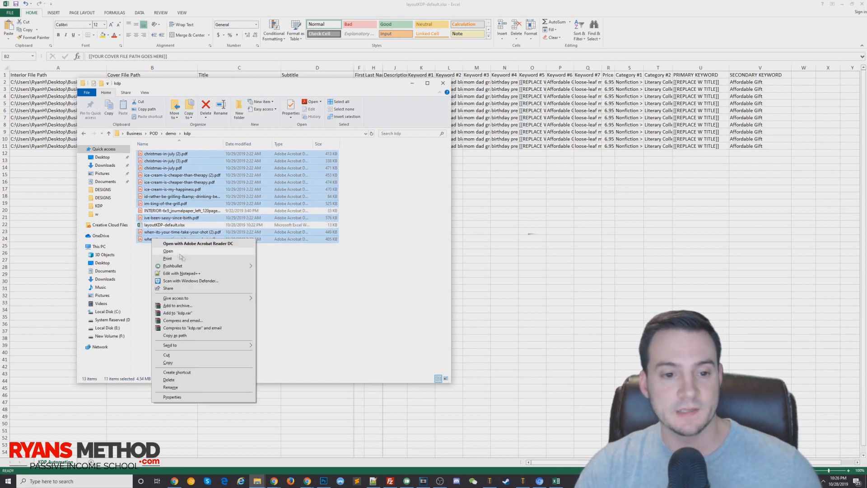
pyautogui.click(180, 336)
pyautogui.click(143, 71)
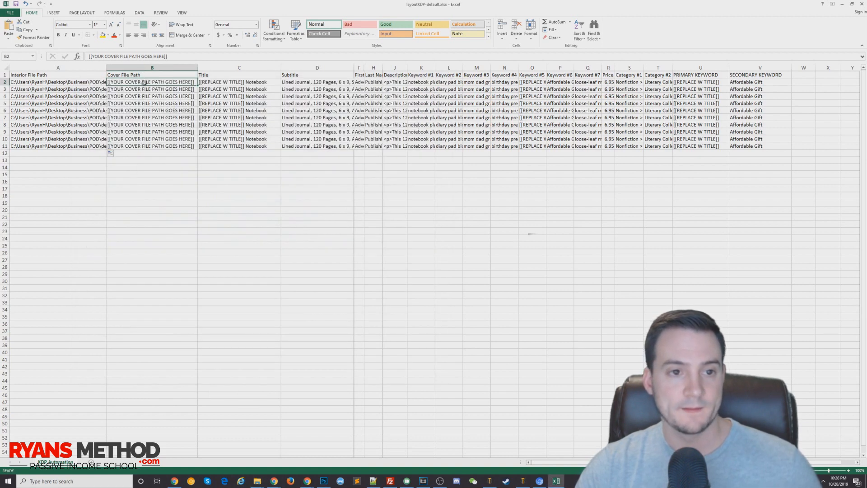
pyautogui.hotkey('ctrl', 'v')
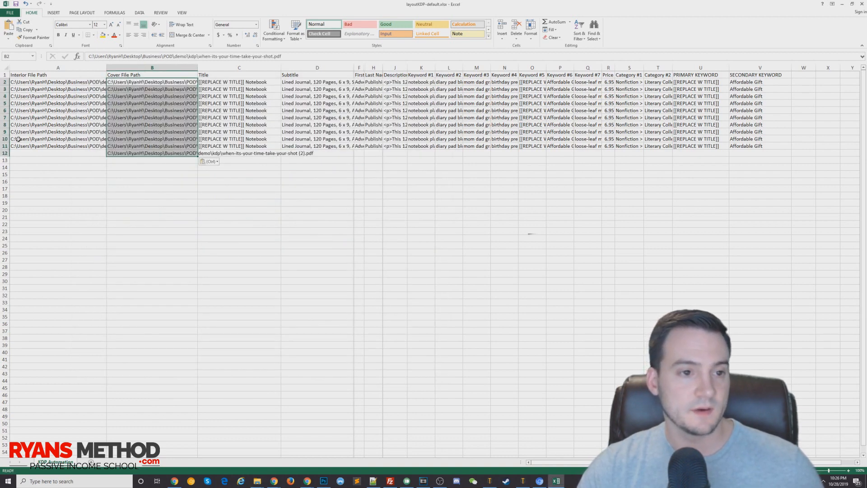
# - Fill row 11 down to row 12 across all columns from Interior File Path to SECONDARY KEYWORD
pyautogui.click(4, 146)
pyautogui.keyDown('shift'); pyautogui.click(780, 145); pyautogui.keyUp('shift')
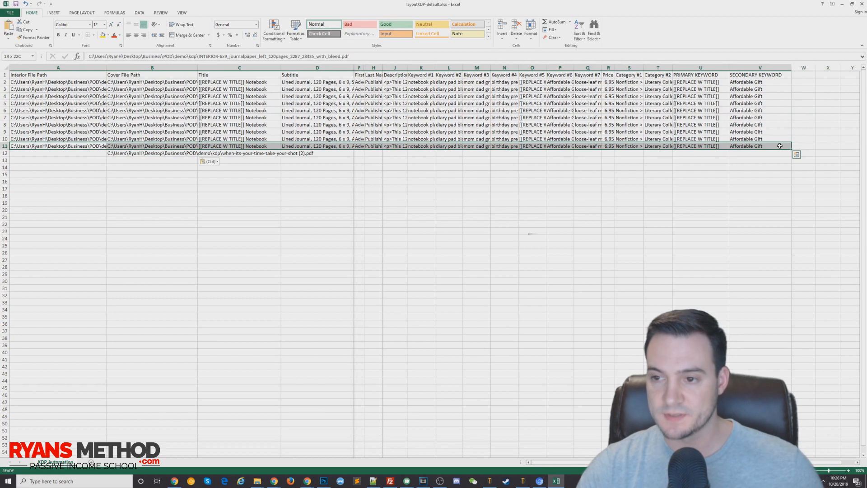
pyautogui.moveTo(790, 149); pyautogui.dragTo(695, 158)
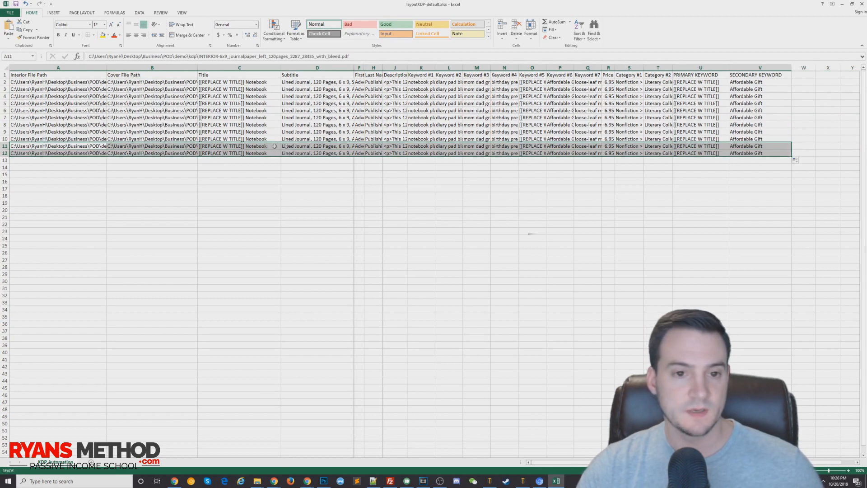
pyautogui.click(235, 146)
pyautogui.click(223, 159)
pyautogui.click(228, 153)
pyautogui.click(254, 83)
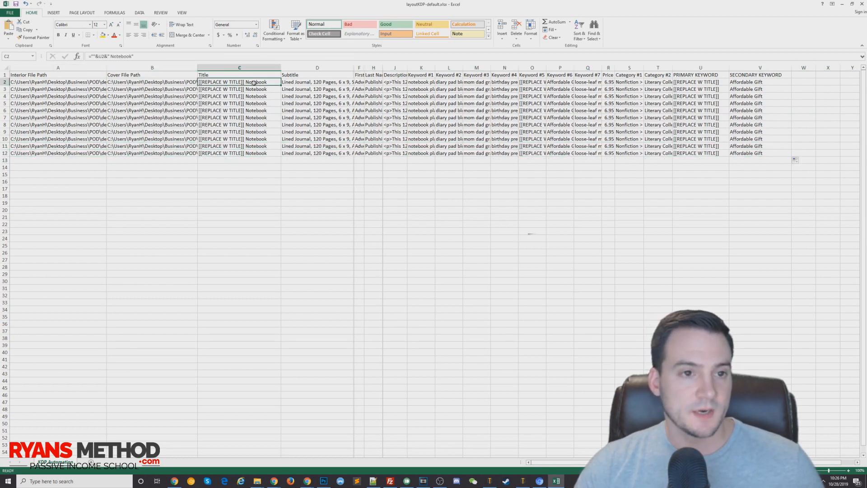
# - Narrow the Interior File Path column and fit the Cover File Path column to its contents
pyautogui.click(173, 81)
pyautogui.click(59, 68)
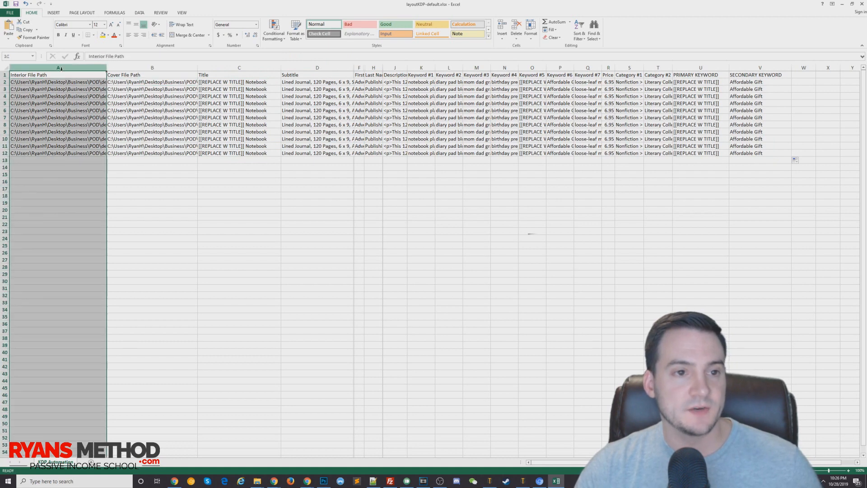
pyautogui.moveTo(107, 68); pyautogui.dragTo(49, 68)
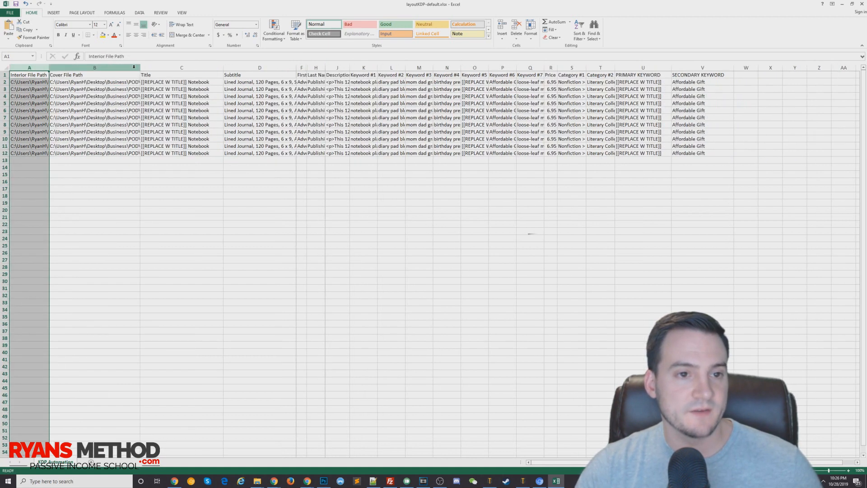
pyautogui.doubleClick(140, 68)
# - Check the cover PDF names at the end of the paths listed in the Cover File Path column
pyautogui.click(219, 83)
pyautogui.click(213, 96)
pyautogui.click(216, 110)
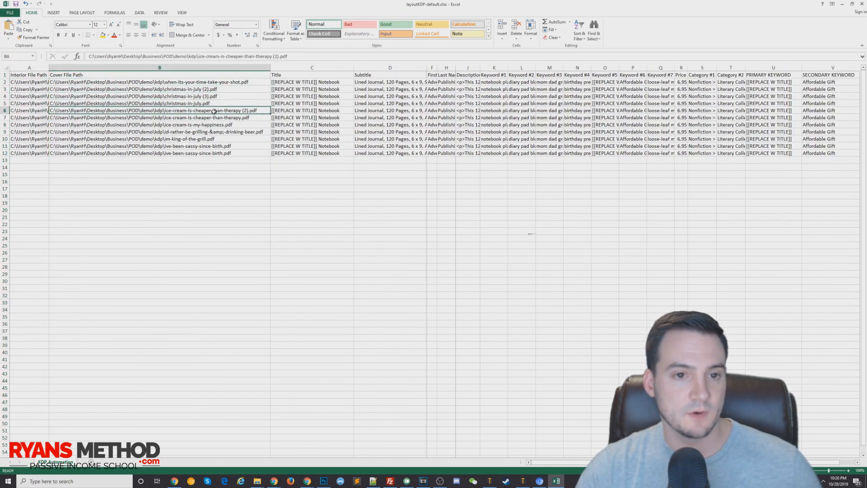
pyautogui.click(211, 131)
pyautogui.click(208, 139)
pyautogui.click(208, 145)
pyautogui.keyDown('ctrl'); pyautogui.scroll(3, 344, 162); pyautogui.keyUp('ctrl')
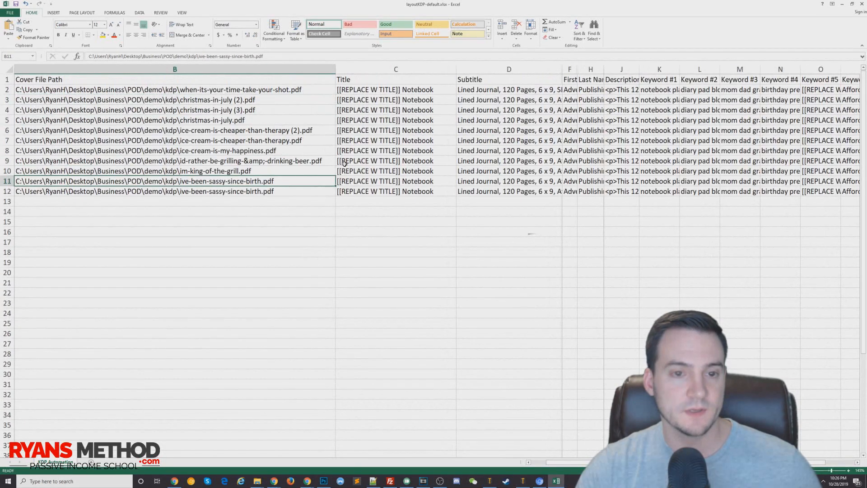
# - Narrow the Cover File Path column and select the first Title cell, C2
pyautogui.moveTo(337, 69); pyautogui.dragTo(100, 70)
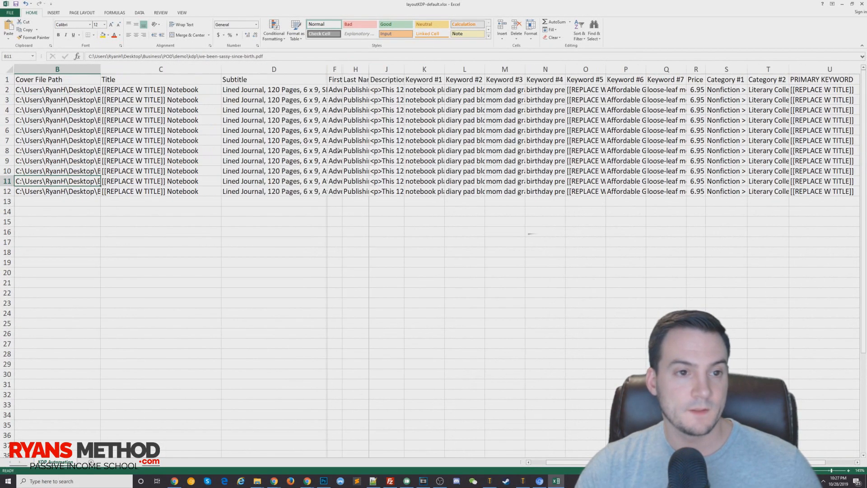
pyautogui.click(161, 90)
pyautogui.keyDown('ctrl'); pyautogui.scroll(-2, 161, 89); pyautogui.keyUp('ctrl')
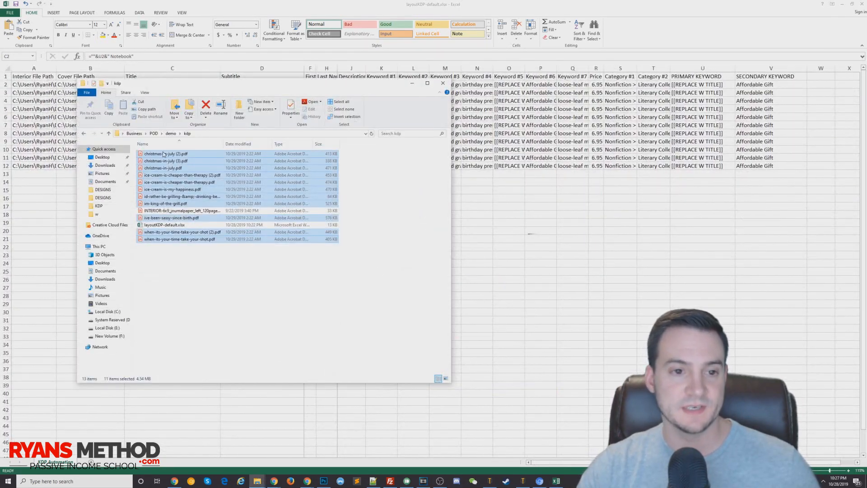
# - Open christmas-in-july (2).pdf and ice-cream-is-cheaper-than-therapy (2).pdf from the kdp folder to compare their designs with their file names
pyautogui.click(164, 154)
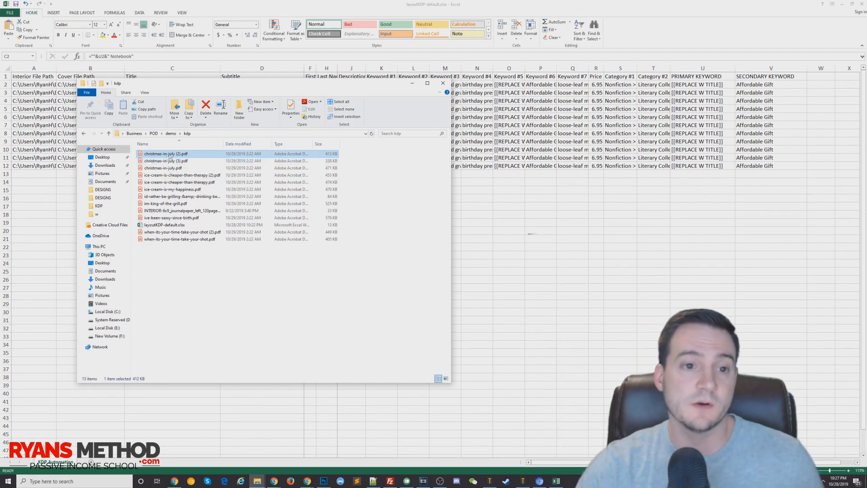
pyautogui.doubleClick(163, 156)
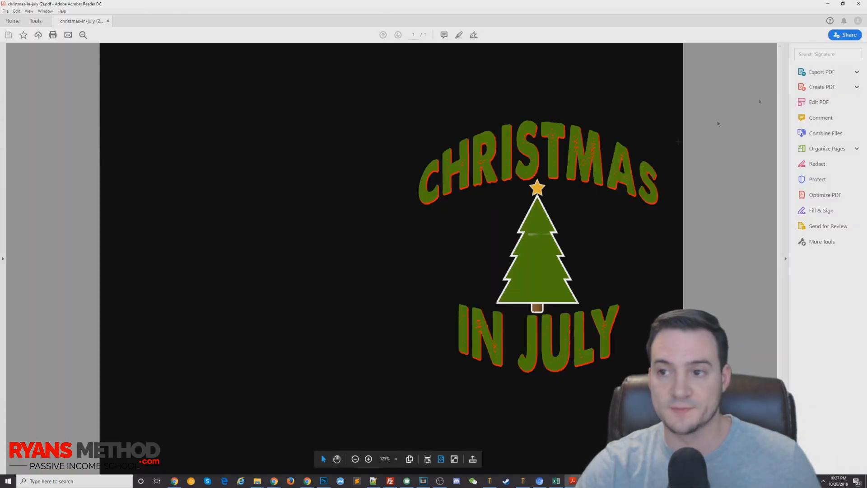
pyautogui.click(857, 5)
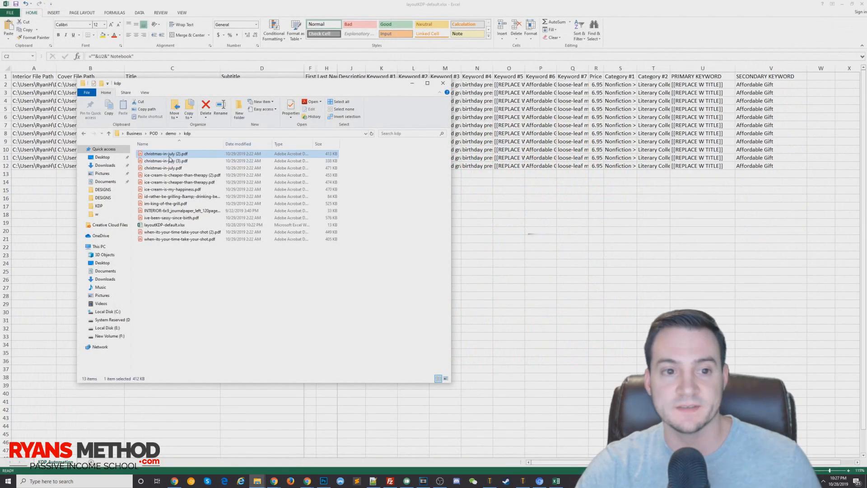
pyautogui.click(165, 153)
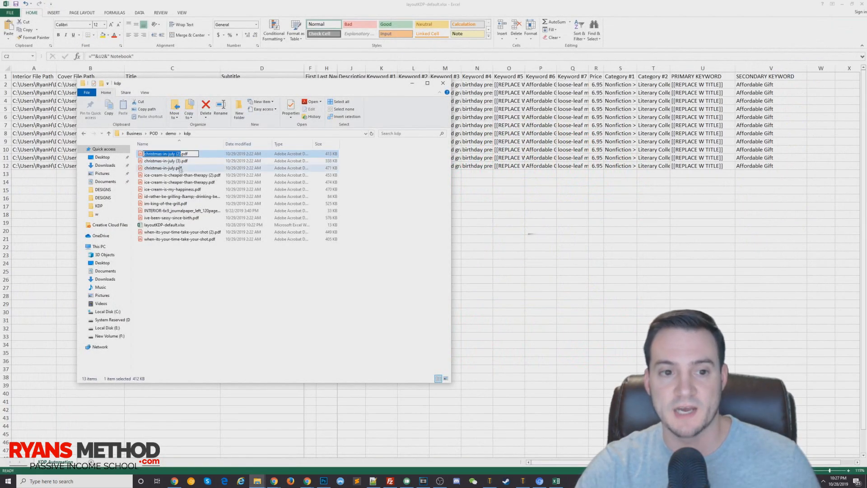
pyautogui.doubleClick(165, 176)
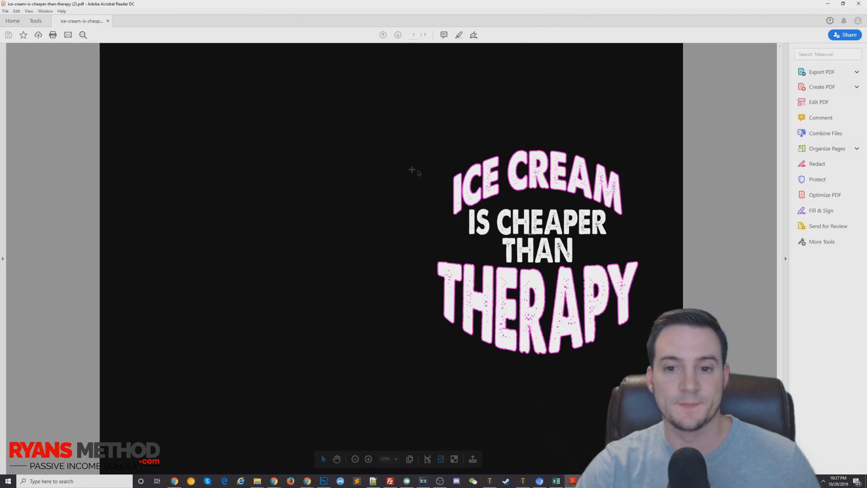
pyautogui.click(858, 3)
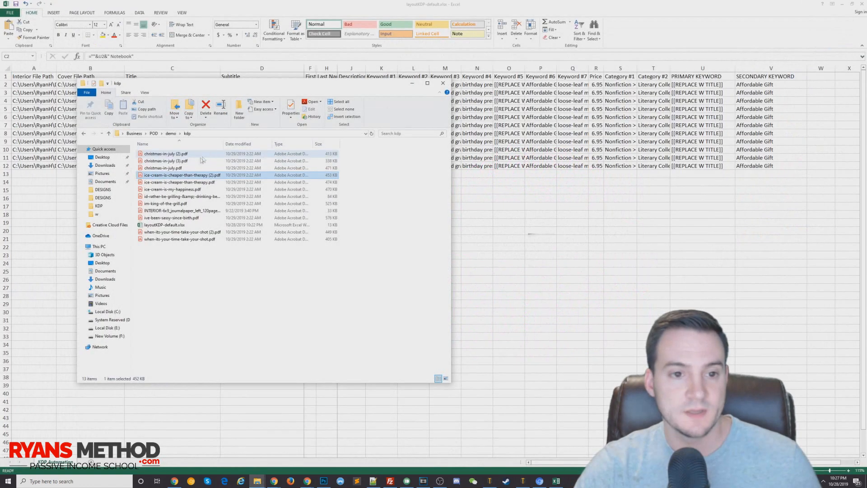
pyautogui.click(193, 176)
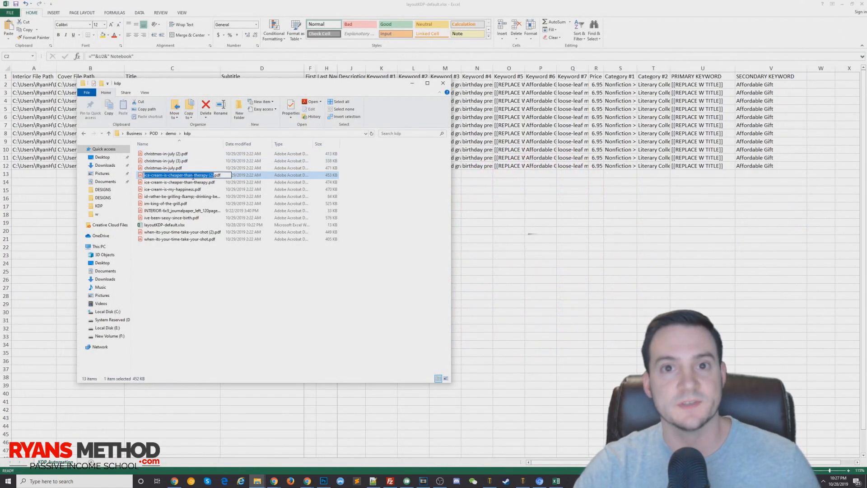
pyautogui.click(180, 154)
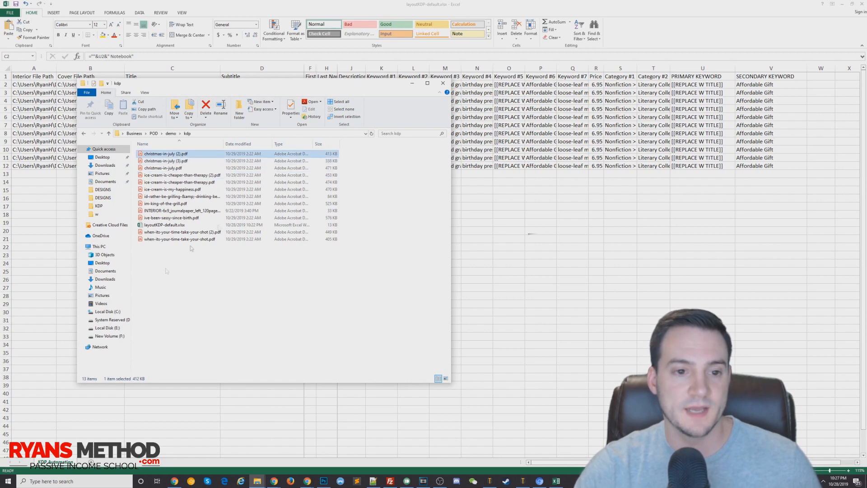
# - Switch to Notepad++, enlarge its window and paste the list of cover PDF file paths into the empty note
pyautogui.click(618, 257)
pyautogui.click(374, 481)
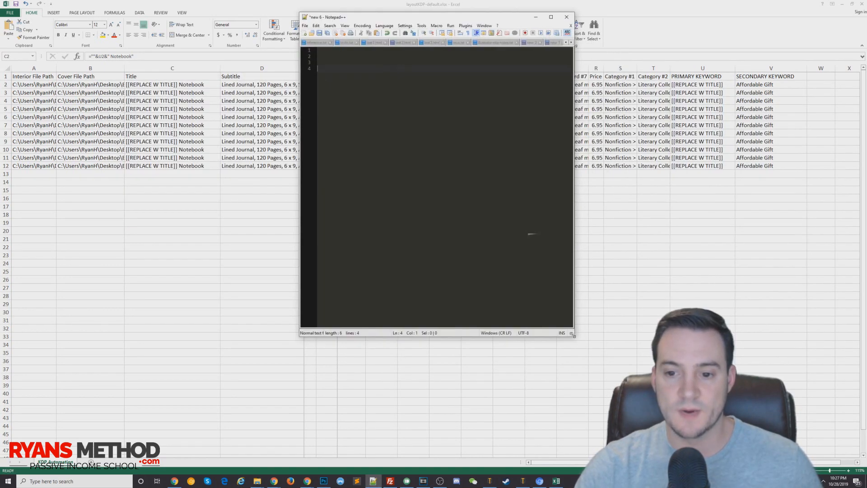
pyautogui.moveTo(573, 336); pyautogui.dragTo(846, 465)
pyautogui.write('"C:\\Users\\RyanH\\Desktop\\Business\\POD\\demo\\kdp\\when-its-your-time-take-your-shot.pdf" "C:\\Users\\RyanH\\Desktop\\Business\\POD\\demo\\kdp\\christmas-in-july (2).pdf" "C:\\Users\\RyanH\\Desktop\\Business\\POD\\demo\\kdp\\christmas-in-july (3).pdf" "C:\\Users\\RyanH\\Desktop\\Business\\POD\\demo\\kdp\\christmas-in-july.pdf" "C:\\Users\\RyanH\\Desktop\\Business\\POD\\demo\\kdp\\ice-cream-is-cheaper-than-therapy (2).pdf" "C:\\Users\\RyanH\\Desktop\\Business\\POD\\demo\\kdp\\ice-cream-is-cheaper-than-therapy.pdf" "C:\\Users\\RyanH\\Desktop\\Business\\POD\\demo\\kdp\\ice-cream-is-my-happiness.pdf" "C:\\Users\\RyanH\\Desktop\\Business\\POD\\demo\\kdp\\id-rather-be-grilling-&amp;-drinking-beer.pdf" "C:\\Users\\RyanH\\Desktop\\Business\\POD\\demo\\kdp\\im-king-of-the-grill.pdf" "C:\\Users\\RyanH\\Desktop\\Business\\POD\\demo\\kdp\\ive-been-sassy-since-birth.pdf" "C:\\Users\\RyanH\\Desktop\\Business\\POD\\demo\\kdp\\when-its-your-time-take-your-shot (2).pdf"')
pyautogui.scroll(6, 337, 52)
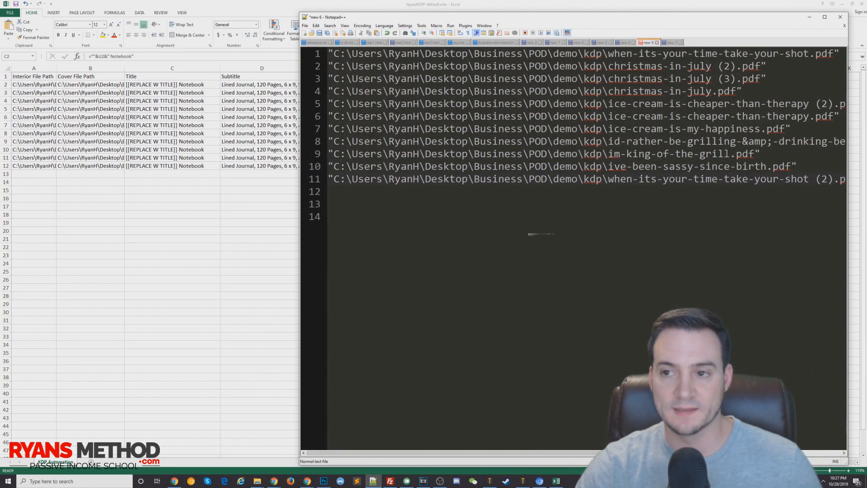
# - Remove the .pdf extension and closing quotation mark from every path with Replace All
pyautogui.scroll(-1, 582, 248)
pyautogui.moveTo(776, 52); pyautogui.dragTo(753, 52)
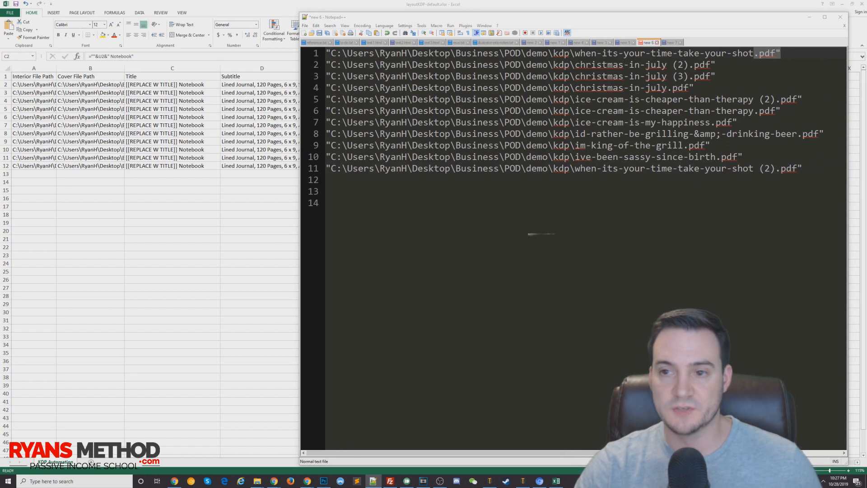
pyautogui.hotkey('ctrl', 'f')
pyautogui.click(391, 216)
pyautogui.click(535, 247)
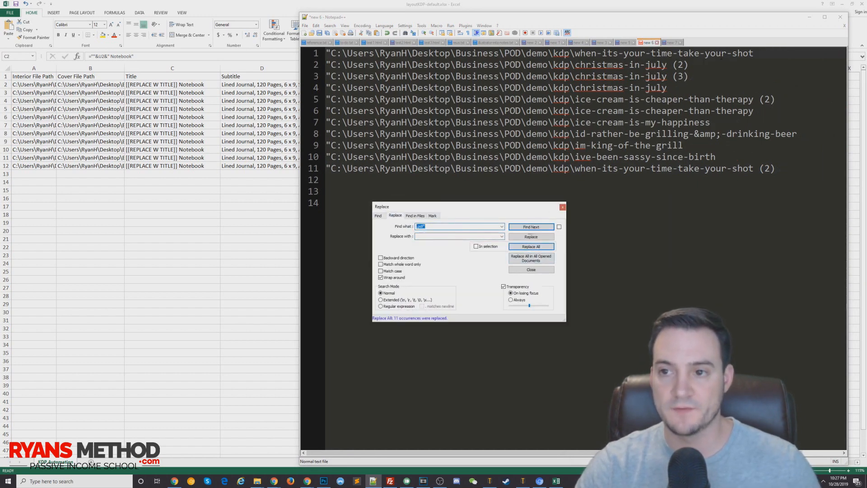
# - Remove the opening quotation mark and the folder path up to kdp\ from every line with Replace All
pyautogui.moveTo(326, 53); pyautogui.dragTo(575, 52)
pyautogui.hotkey('ctrl', 'f')
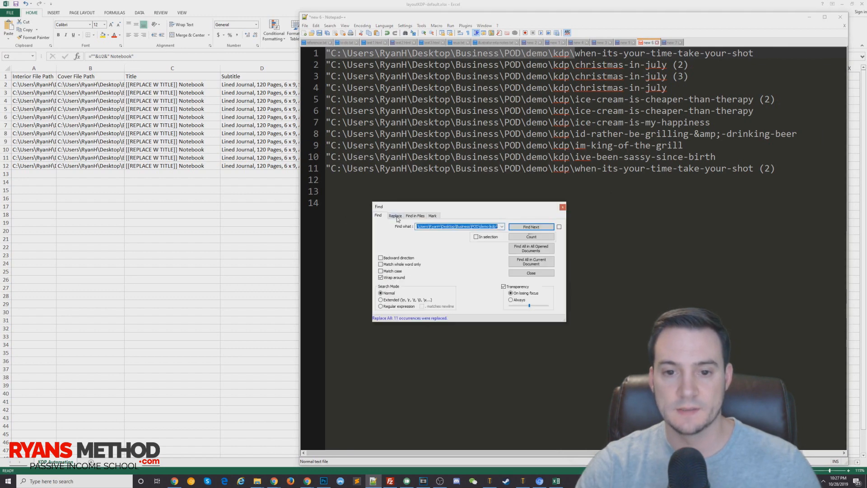
pyautogui.click(531, 247)
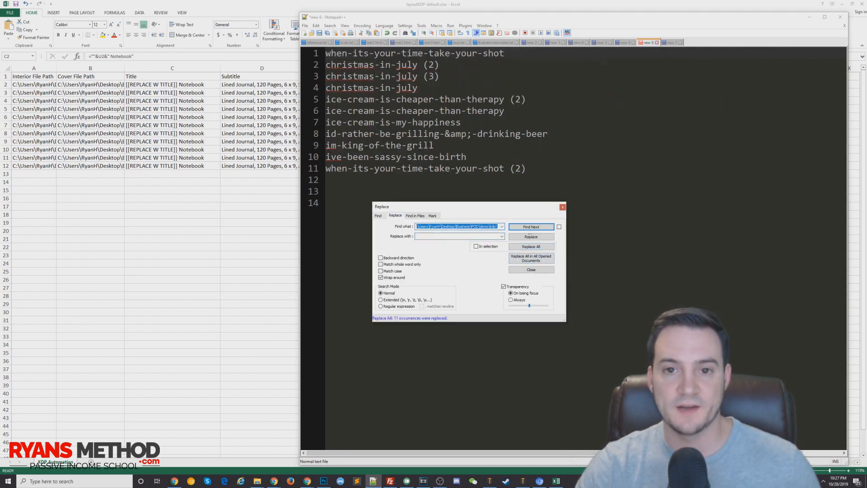
# - Replace every " (2)" suffix with nothing and delete the " (3)" suffix from the christmas-in-july entry on line 3
pyautogui.moveTo(439, 65); pyautogui.dragTo(418, 65)
pyautogui.hotkey('ctrl', 'f')
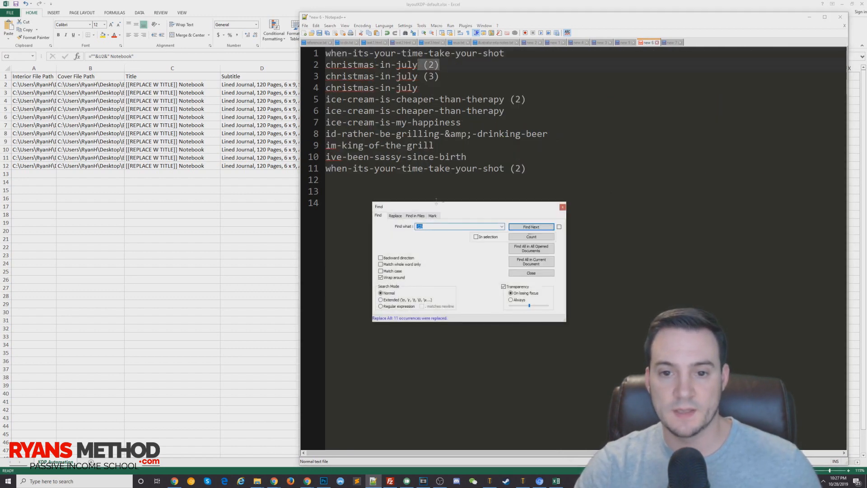
pyautogui.click(531, 247)
pyautogui.moveTo(438, 76); pyautogui.dragTo(418, 75)
pyautogui.press('BackSpace')
# - Replace every hyphen in the list with a space and delete the blank lines at the end
pyautogui.hotkey('ctrl', 'f')
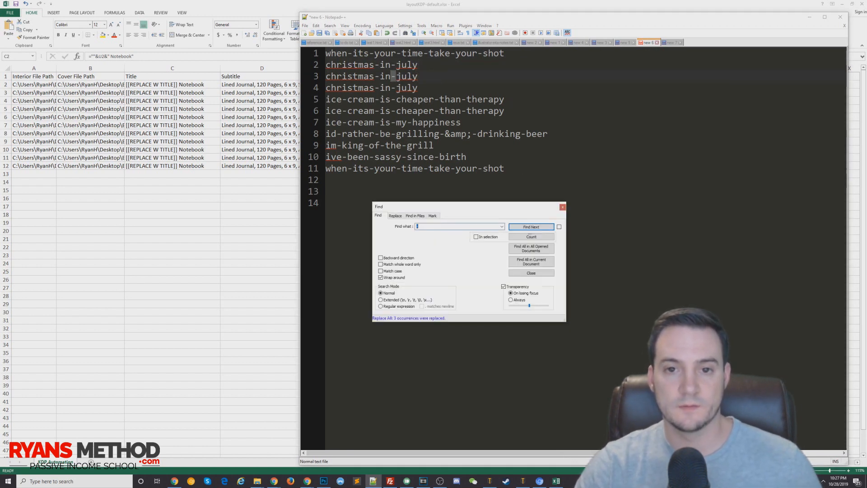
pyautogui.click(394, 215)
pyautogui.click(456, 236)
pyautogui.click(531, 246)
pyautogui.press('Escape')
pyautogui.click(443, 230)
pyautogui.press('BackSpace')
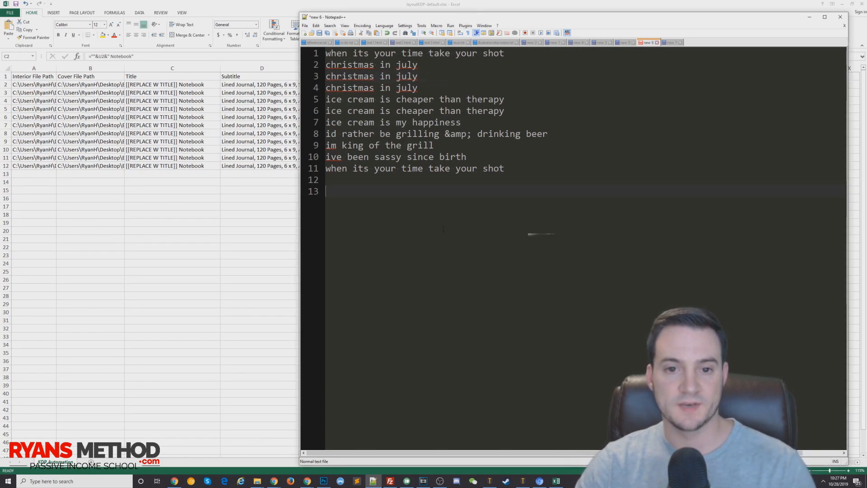
# - Copy the cleaned title list into convertcase.net in a new Chrome tab and convert it to Capitalized Case
pyautogui.moveTo(504, 210); pyautogui.dragTo(326, 51)
pyautogui.hotkey('ctrl', 'c')
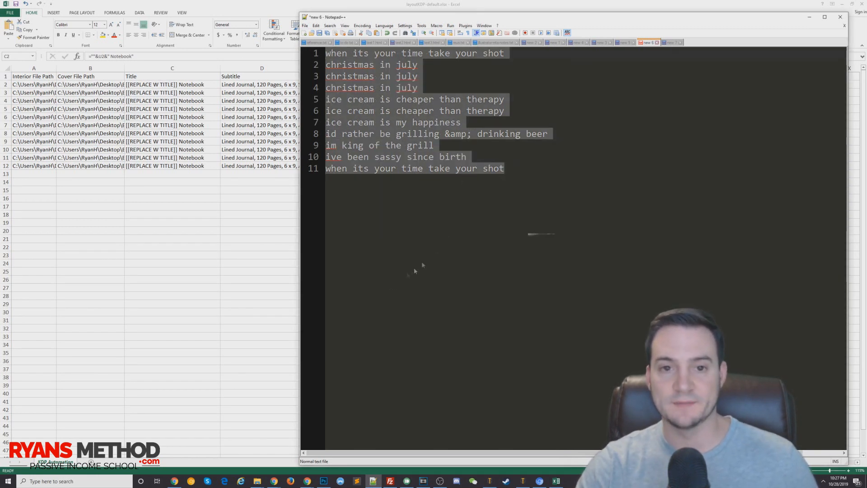
pyautogui.click(174, 481)
pyautogui.hotkey('ctrl', 't')
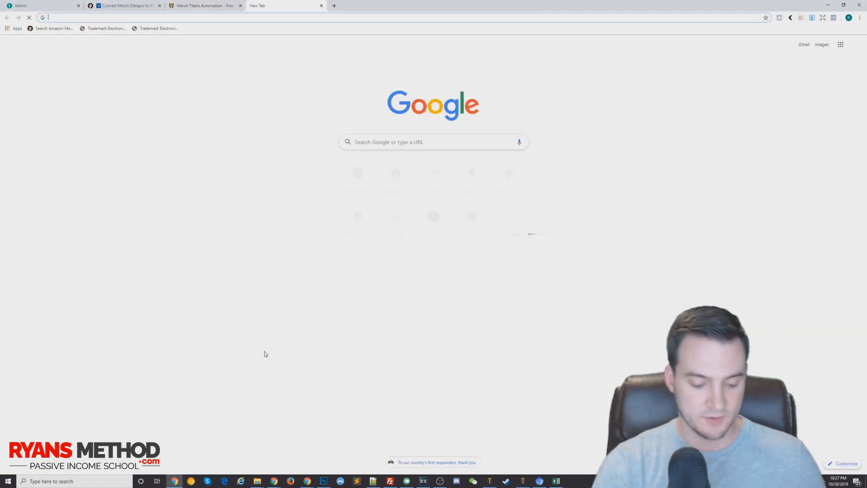
pyautogui.write('convertc')
pyautogui.press('Return')
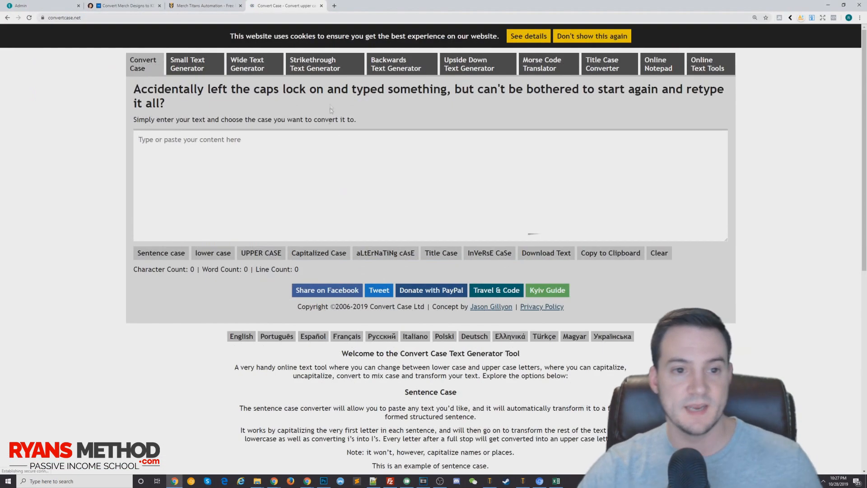
pyautogui.hotkey('ctrl', 'v')
pyautogui.click(319, 303)
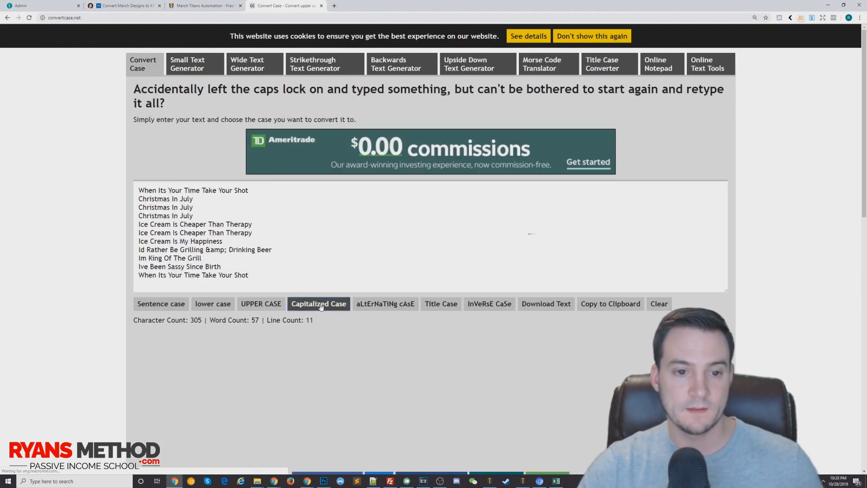
# - Copy the capitalized titles and paste them into the Excel sheet's PRIMARY KEYWORD column starting at U2
pyautogui.click(306, 258)
pyautogui.hotkey('ctrl', 'a')
pyautogui.hotkey('ctrl', 'c')
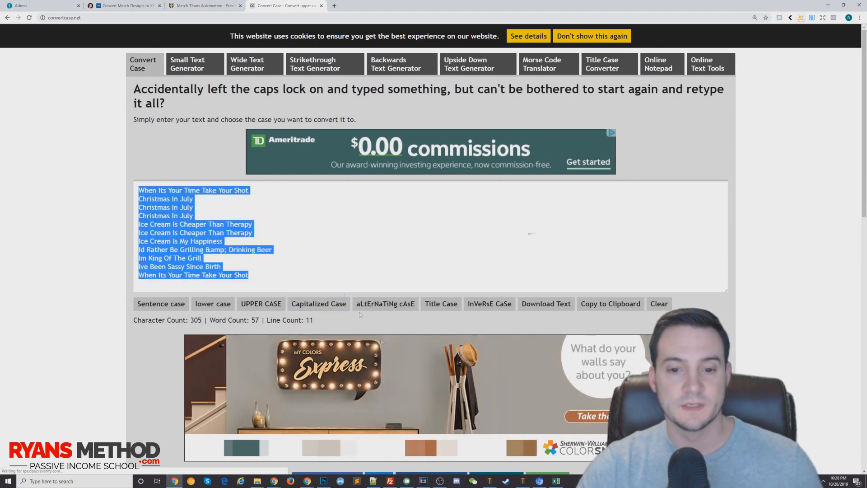
pyautogui.hotkey('alt', 'Tab')
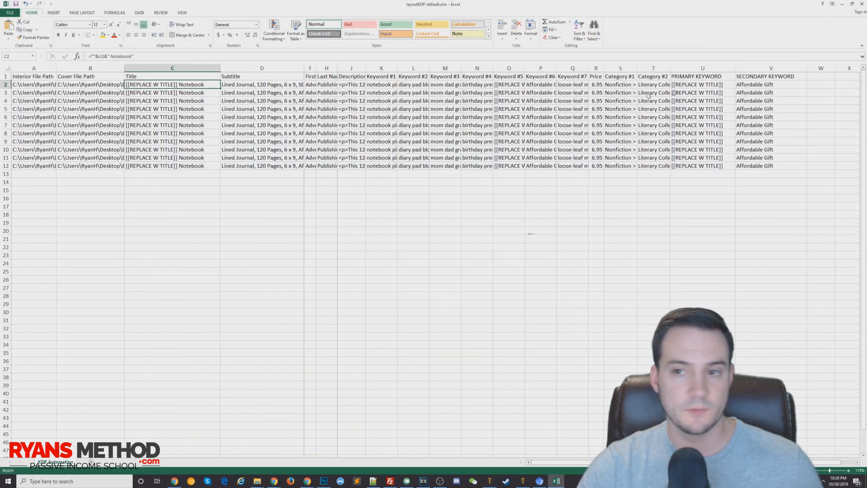
pyautogui.click(698, 85)
pyautogui.hotkey('ctrl', 'v')
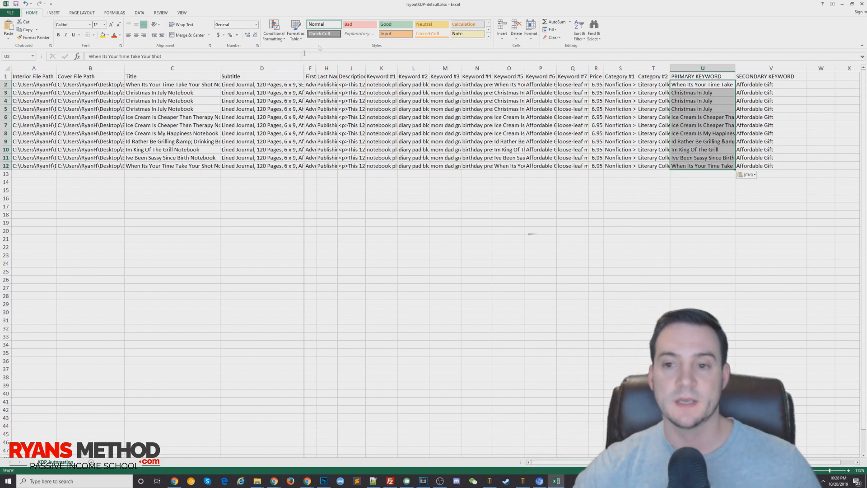
pyautogui.click(579, 106)
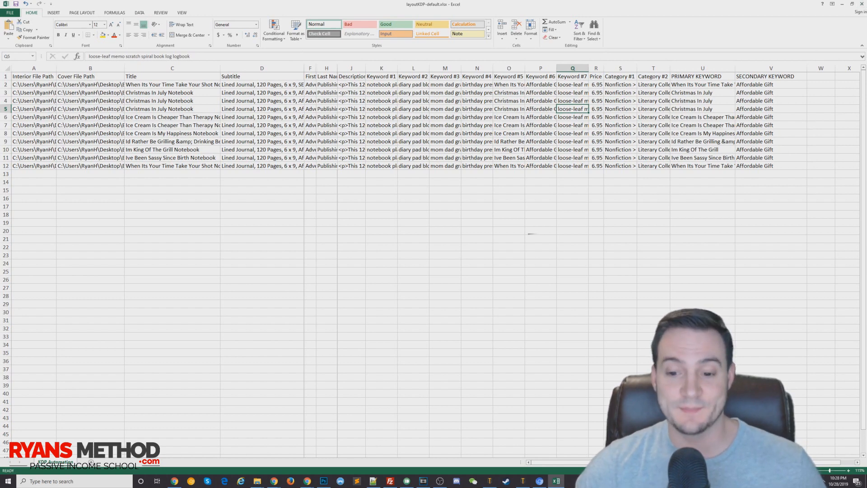
# - Switch to KDP Automation, choose layoutKDP-default.xlsx from the demo\kdp folder as the XLSX file and start the upload
pyautogui.click(523, 481)
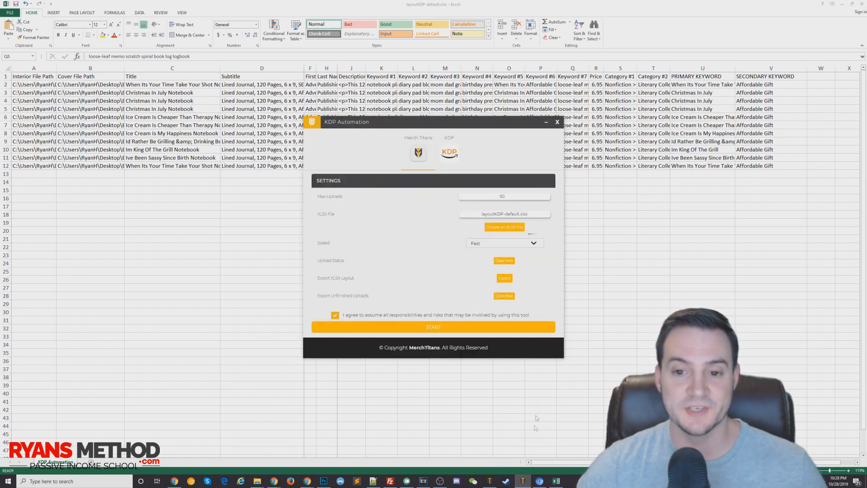
pyautogui.click(501, 228)
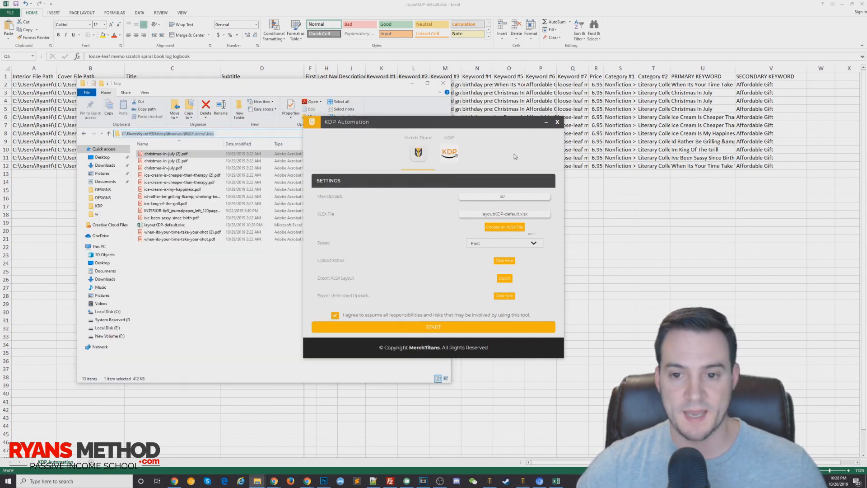
pyautogui.click(518, 228)
pyautogui.click(501, 133)
pyautogui.write('C:\\Users\\RyanH\\Desktop\\Business\\POD\\demo\\kdp')
pyautogui.press('Return')
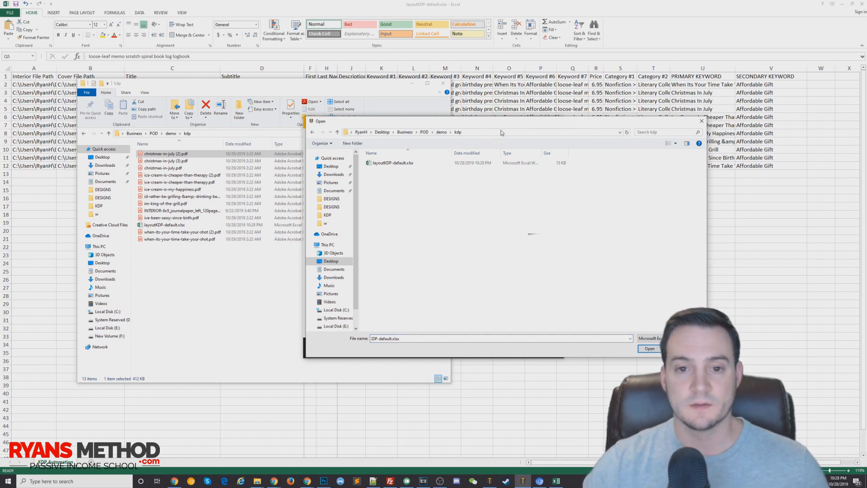
pyautogui.doubleClick(405, 164)
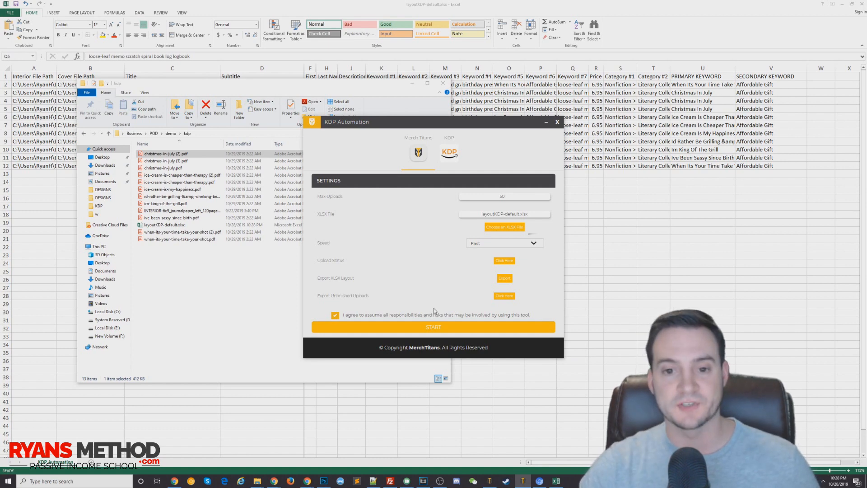
pyautogui.click(425, 334)
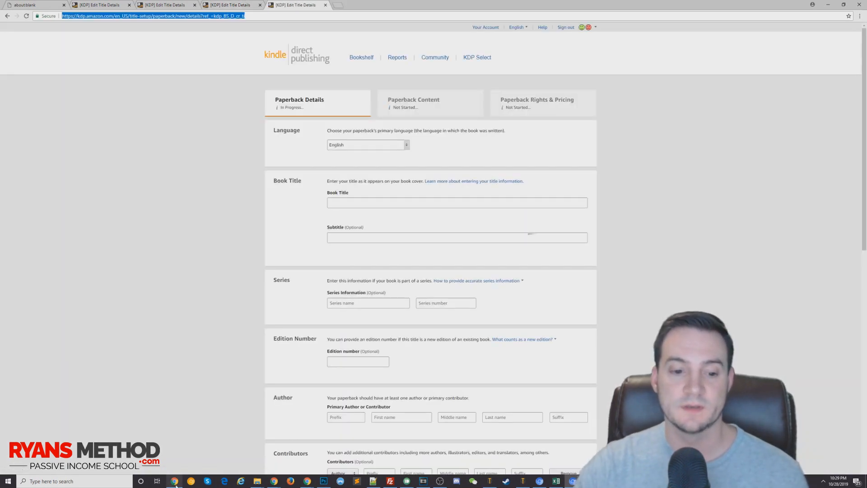
pyautogui.click(175, 480)
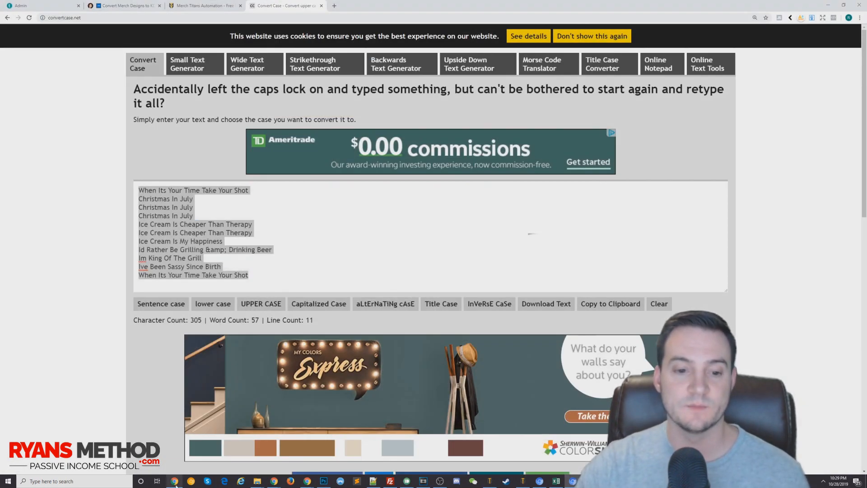
pyautogui.hotkey('ctrl', 'a')
pyautogui.click(212, 6)
pyautogui.click(277, 6)
pyautogui.click(213, 6)
pyautogui.click(273, 7)
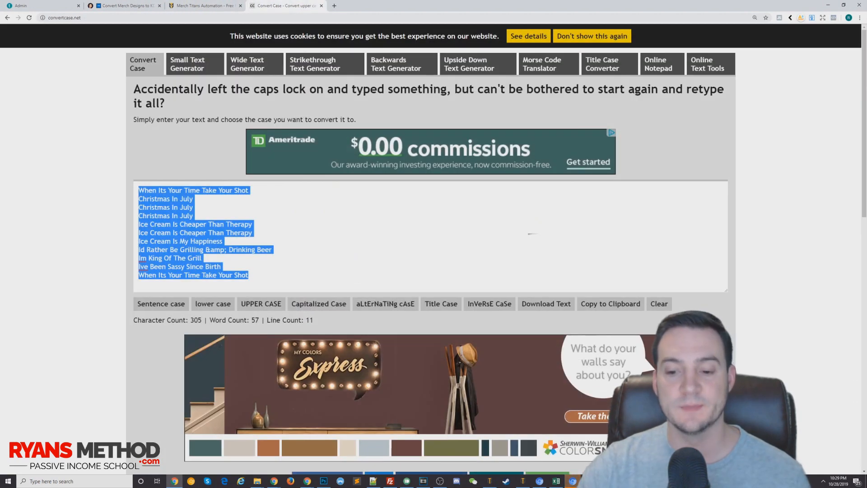
# - Return to the KDP paperback forms and enter the title "When Its Your Time Take Your Shot Notebook" and a subtitle beginning "Lined Journal, 120 Pages,"
pyautogui.hotkey('alt', 'Tab')
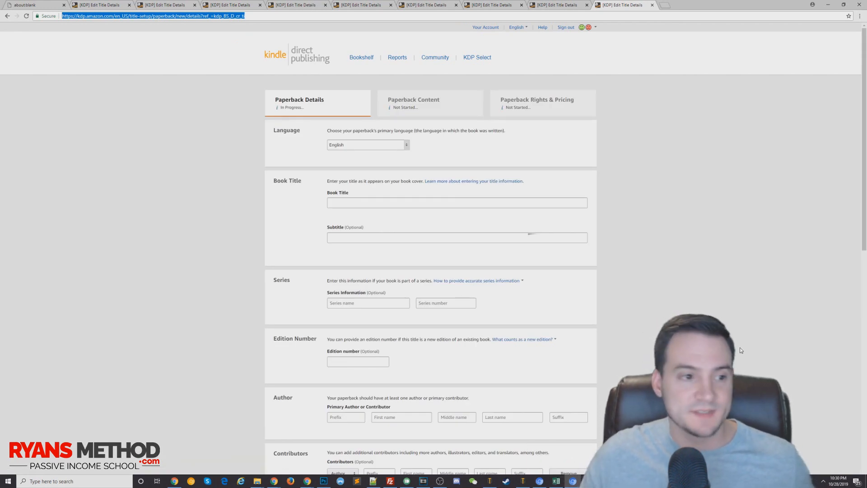
pyautogui.write('Ive Been Sassy Sin')
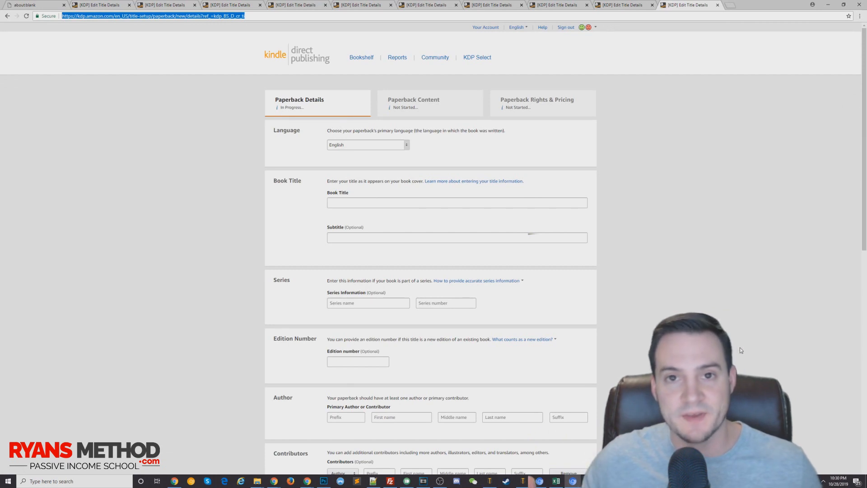
pyautogui.write('When Its Your Time Take Your Shot Notebook')
pyautogui.press('Tab')
pyautogui.write('Lined Journal, 120 Pages,')
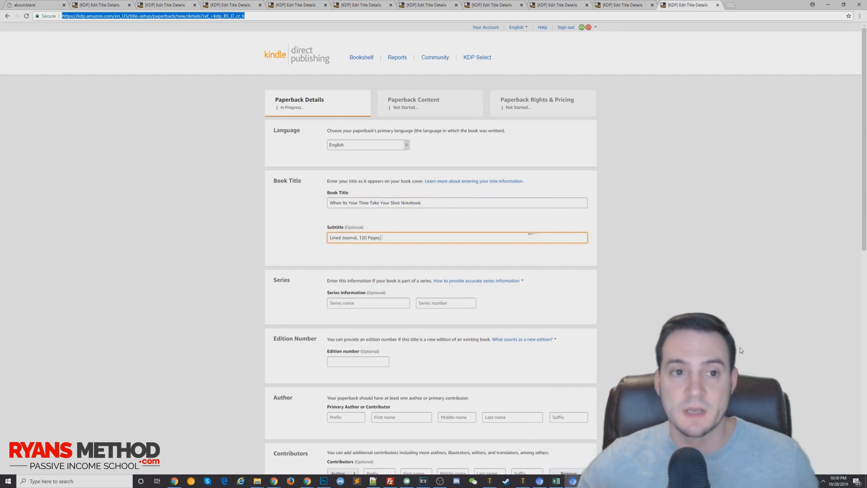